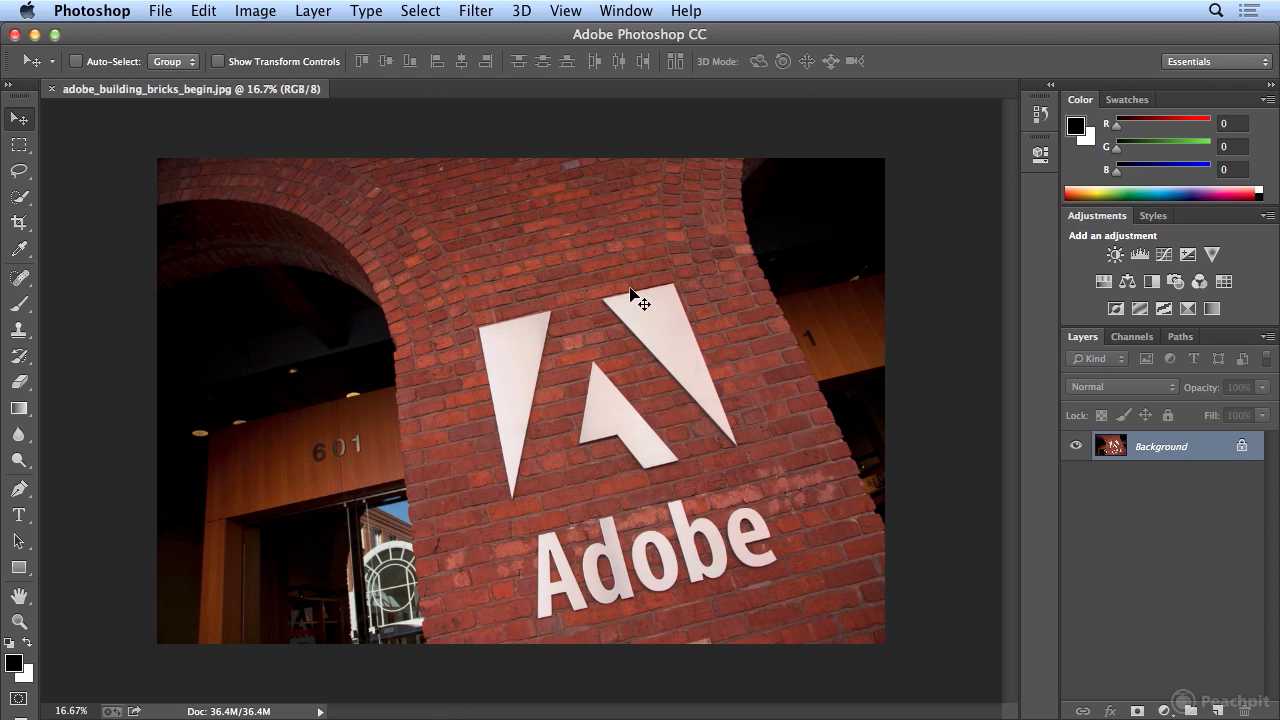
- Switch to the Type tool to get ready to add text to the brick-wall photo
{"action": "key", "text": "t"}
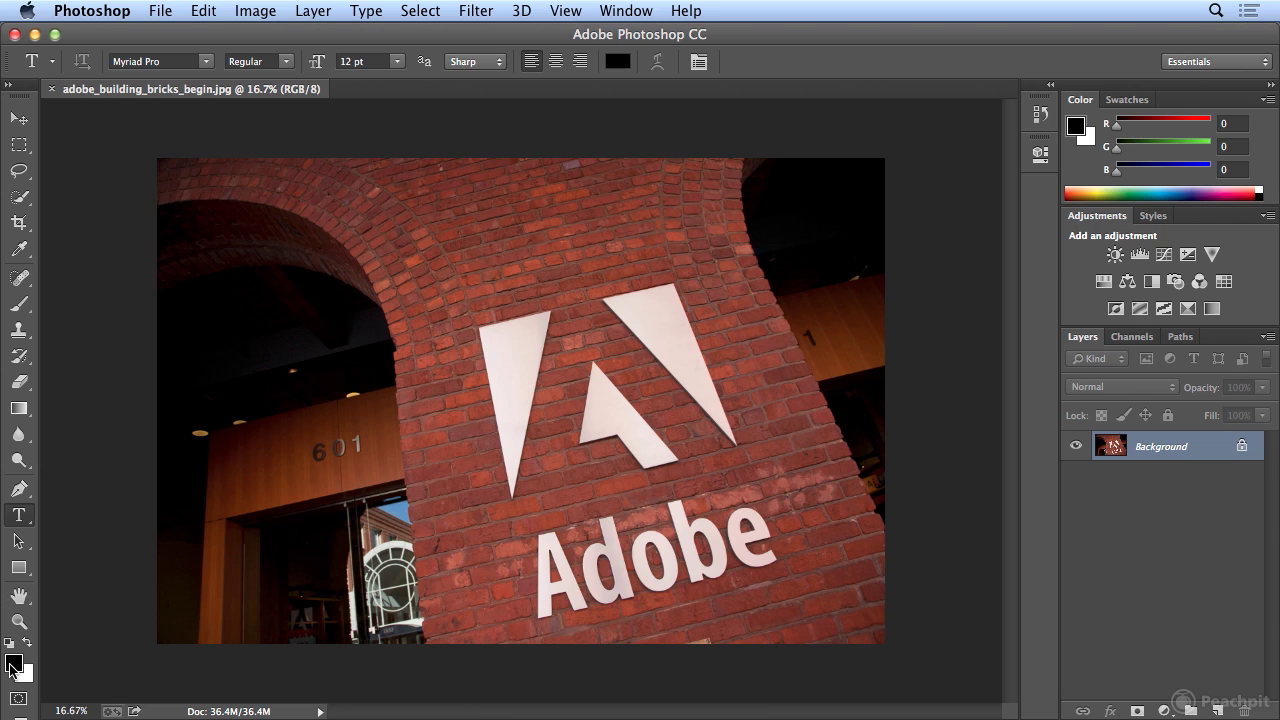
- Set the foreground colour to yellow with C 0, M 0, Y 100 (hex fff200)
{"action": "left_click", "coordinate": [12, 664]}
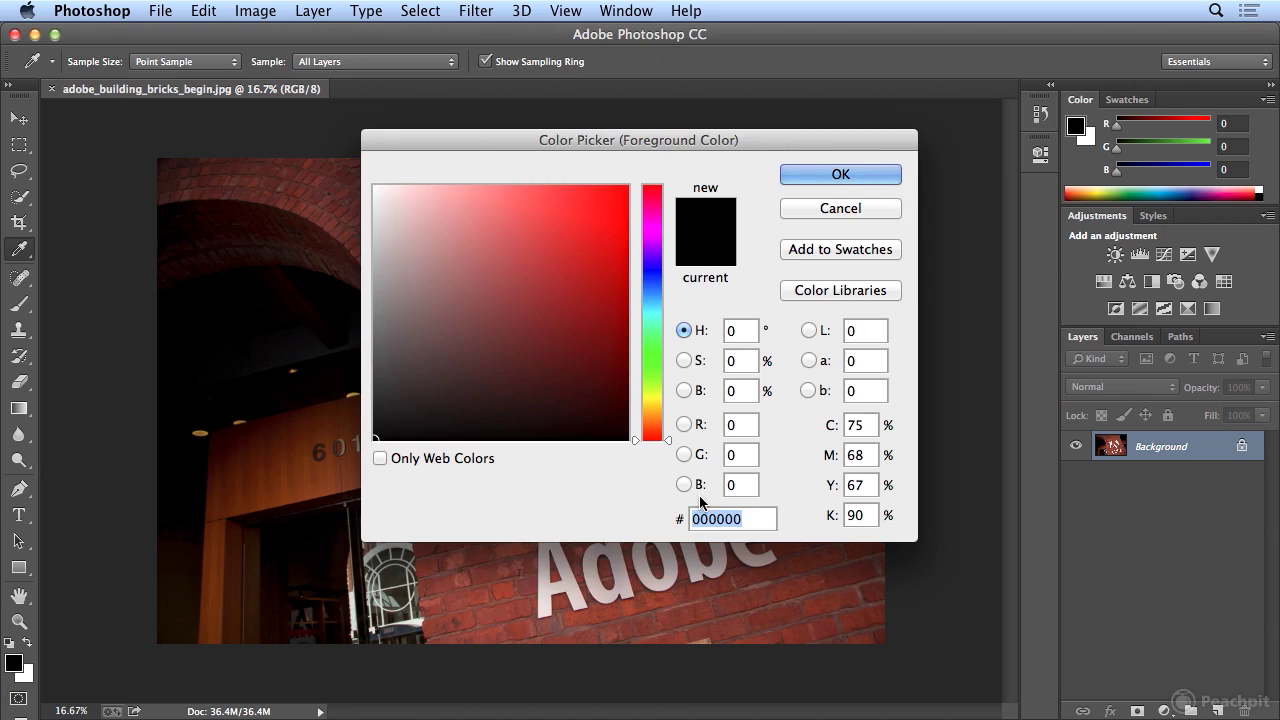
{"action": "double_click", "coordinate": [857, 422]}
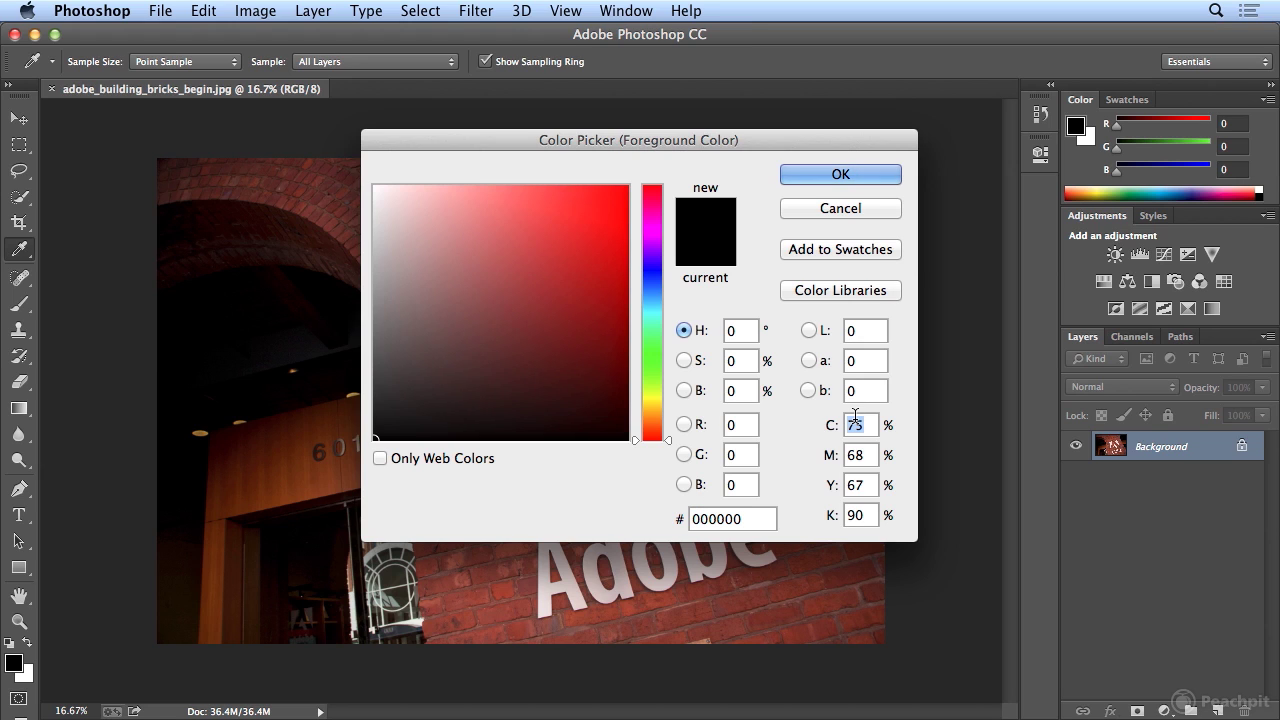
{"action": "type", "text": "0"}
{"action": "key", "text": "Tab"}
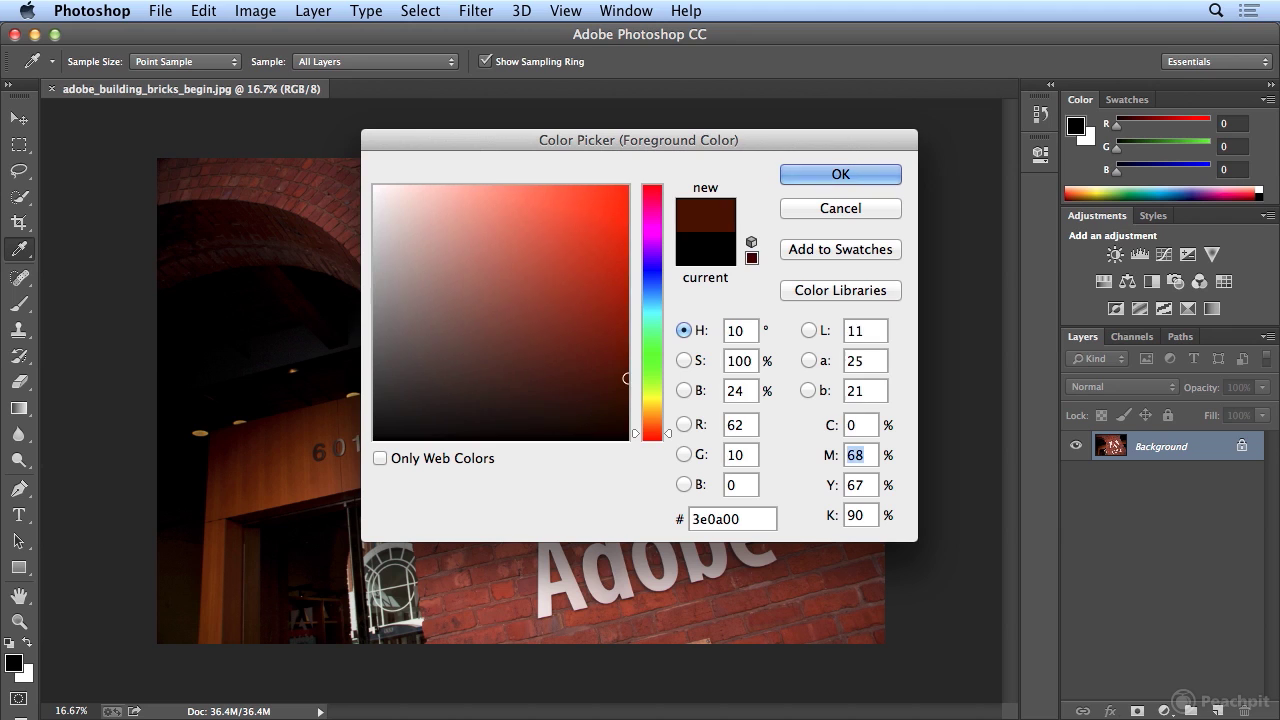
{"action": "type", "text": "0"}
{"action": "key", "text": "Tab"}
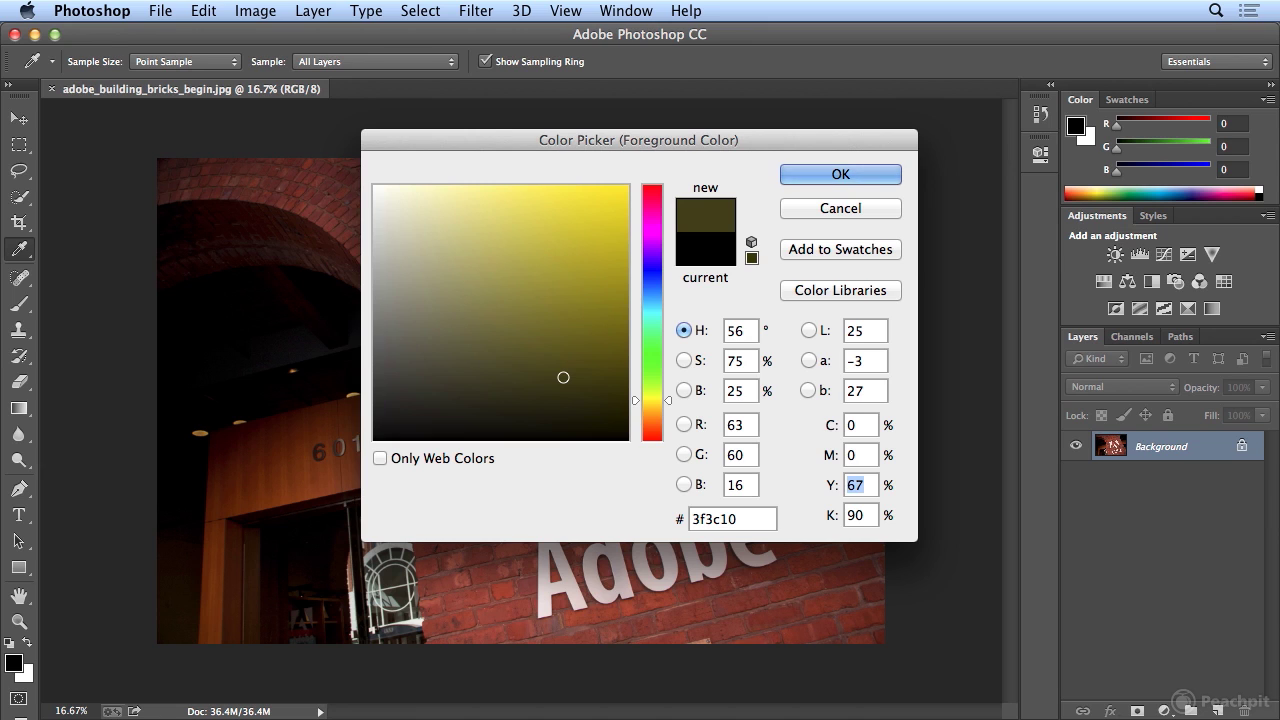
{"action": "type", "text": "100"}
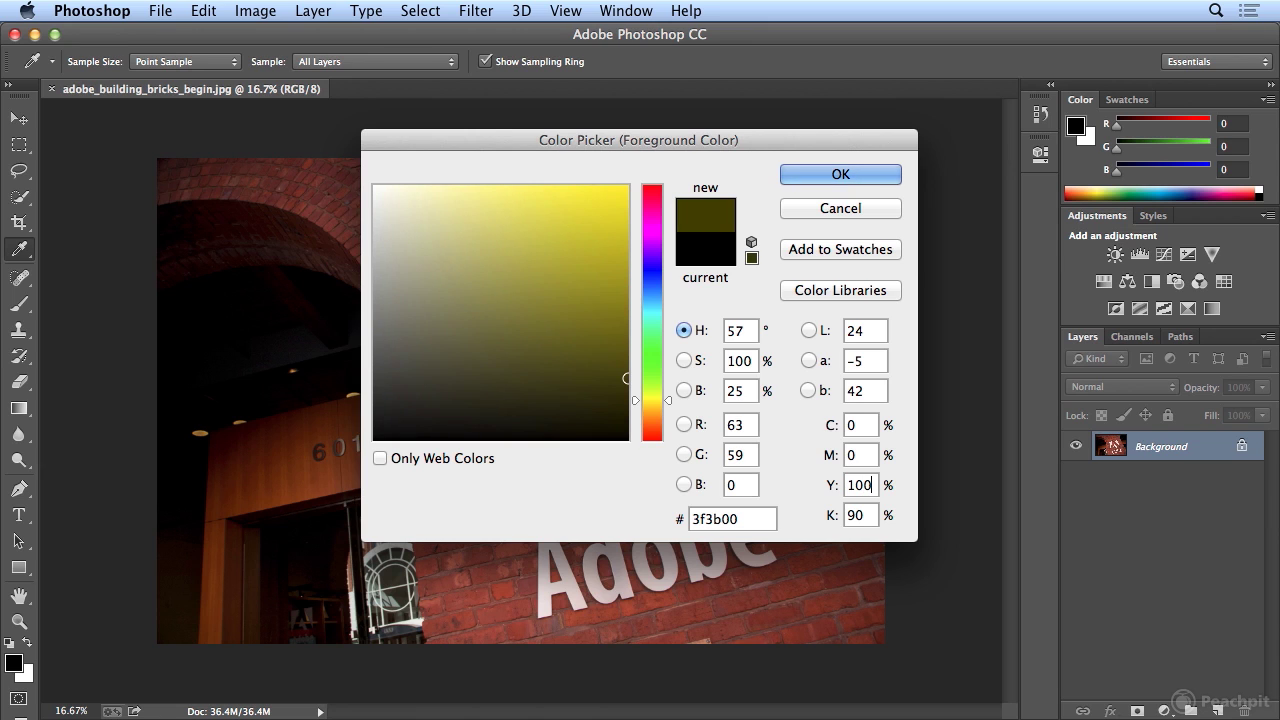
{"action": "key", "text": "Tab"}
- Finish the yellow colour with K 0, then type 'Creative Cloud' just above the Adobe logo
{"action": "type", "text": "0"}
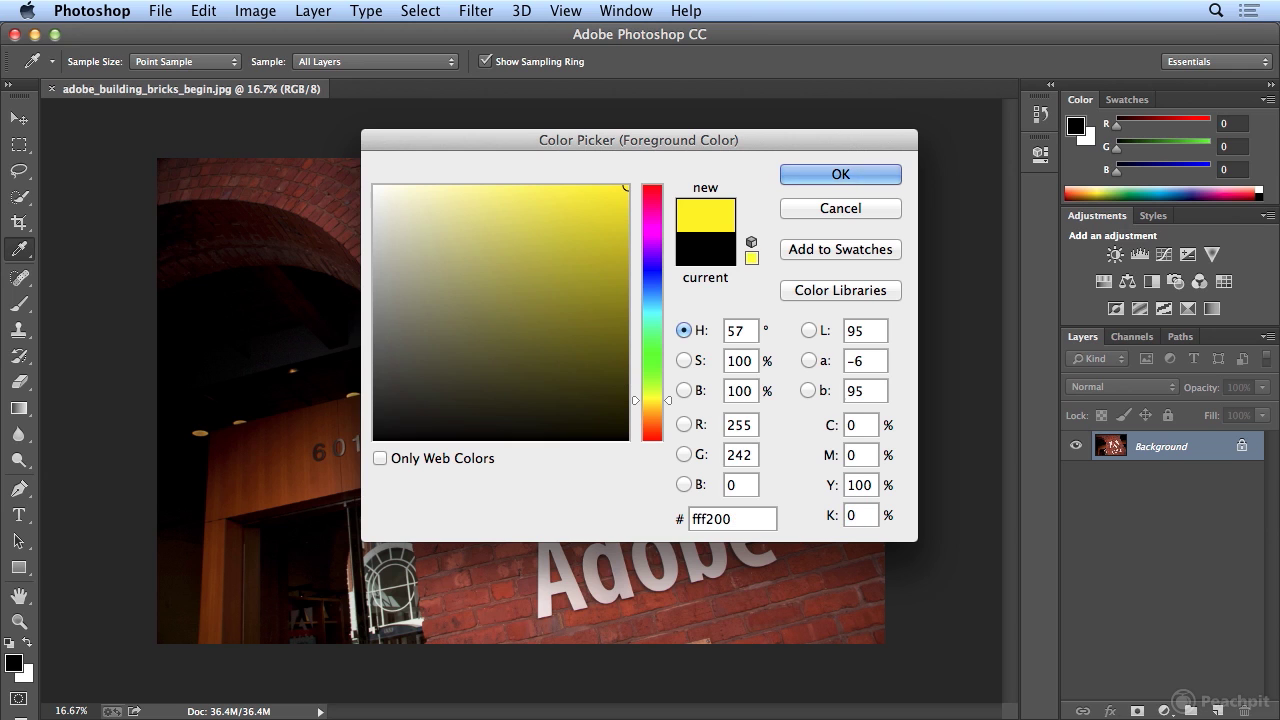
{"action": "key", "text": "Return"}
{"action": "key", "text": "t"}
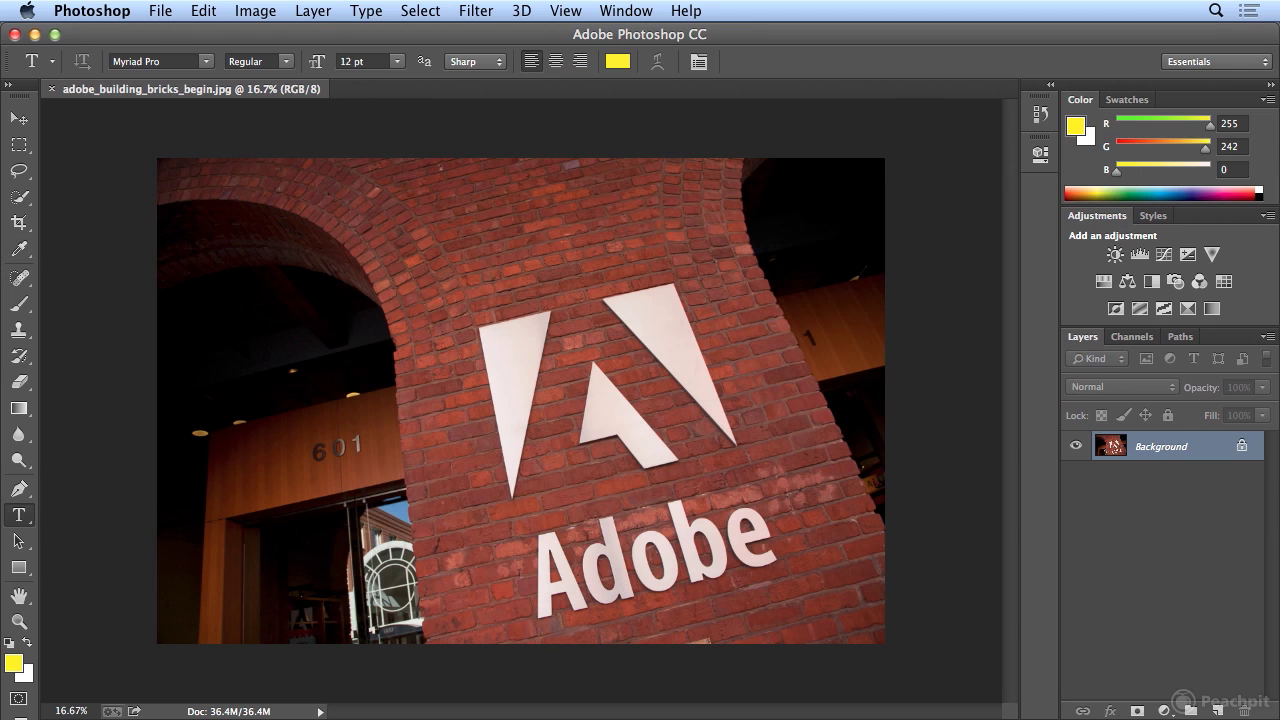
{"action": "left_click", "coordinate": [533, 286]}
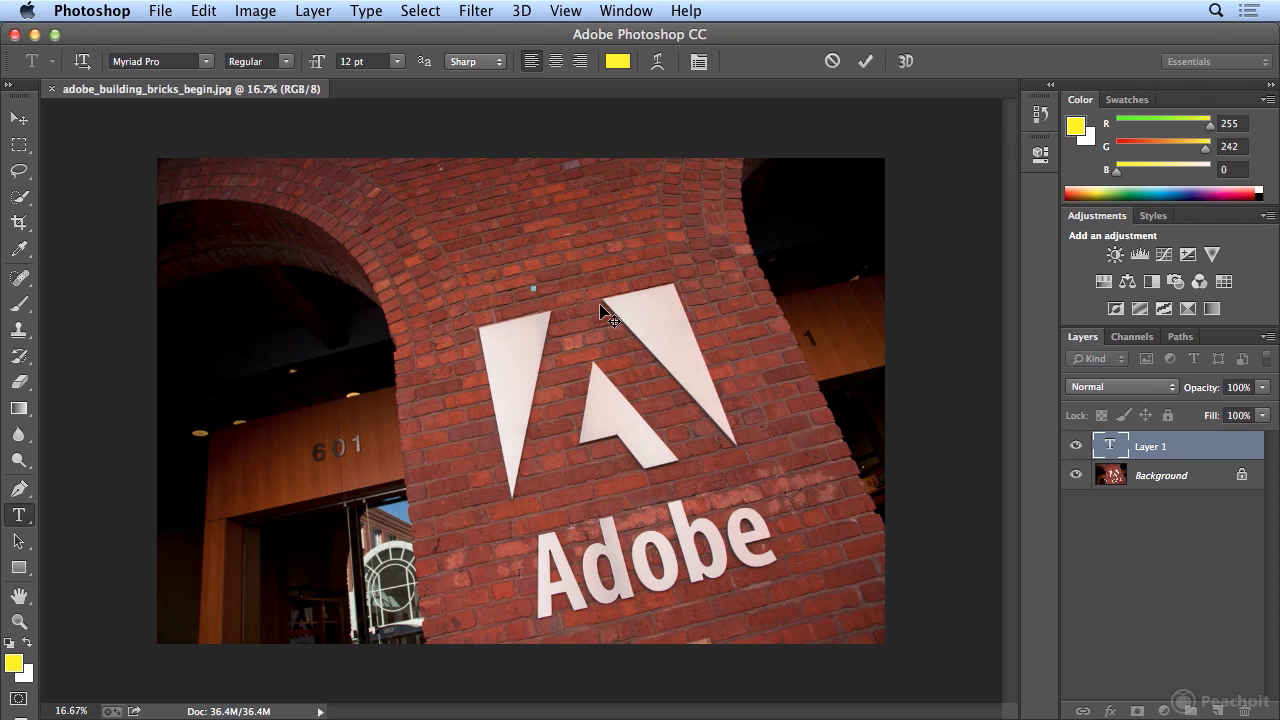
{"action": "type", "text": "A"}
{"action": "type", "text": "e"}
{"action": "type", "text": "eet"}
- Select all the text and size it to 66 pt, then enlarge it to 71 pt
{"action": "left_click", "coordinate": [420, 10]}
{"action": "left_click", "coordinate": [405, 29]}
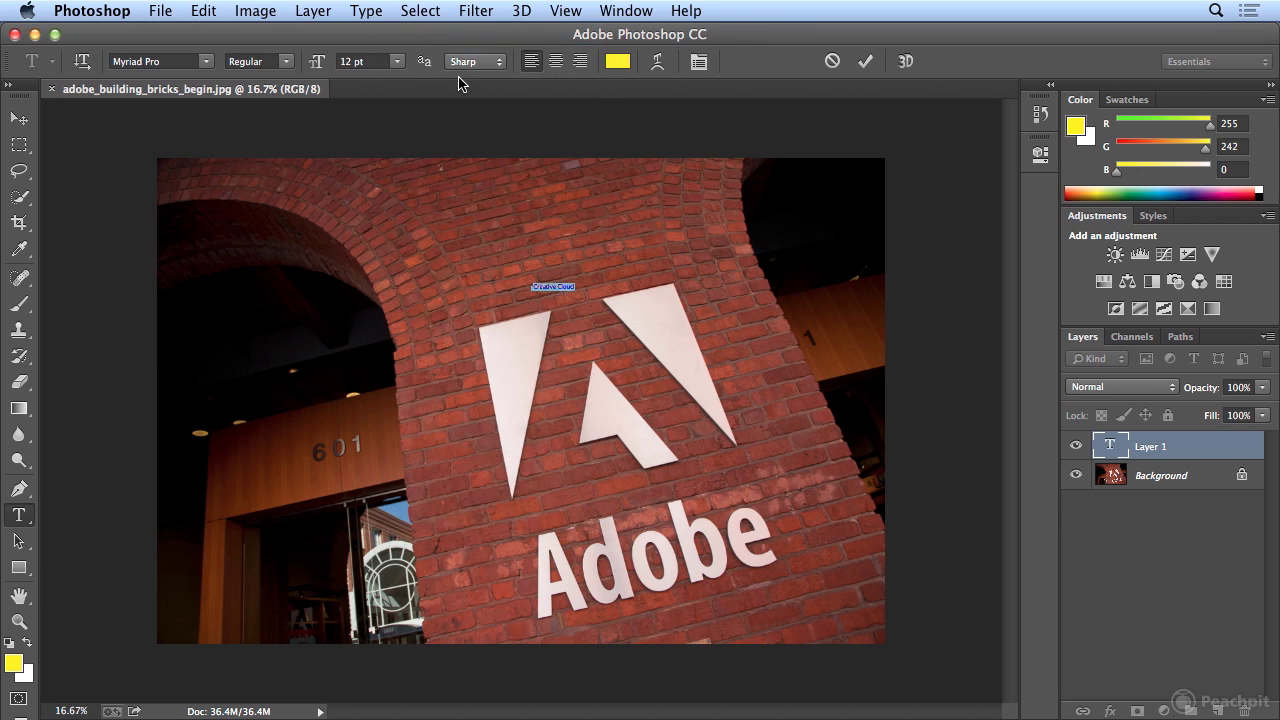
{"action": "left_click", "coordinate": [344, 62]}
{"action": "type", "text": "66"}
{"action": "key", "text": "Return"}
{"action": "left_click_drag", "start_coordinate": [369, 54], "coordinate": [379, 53]}
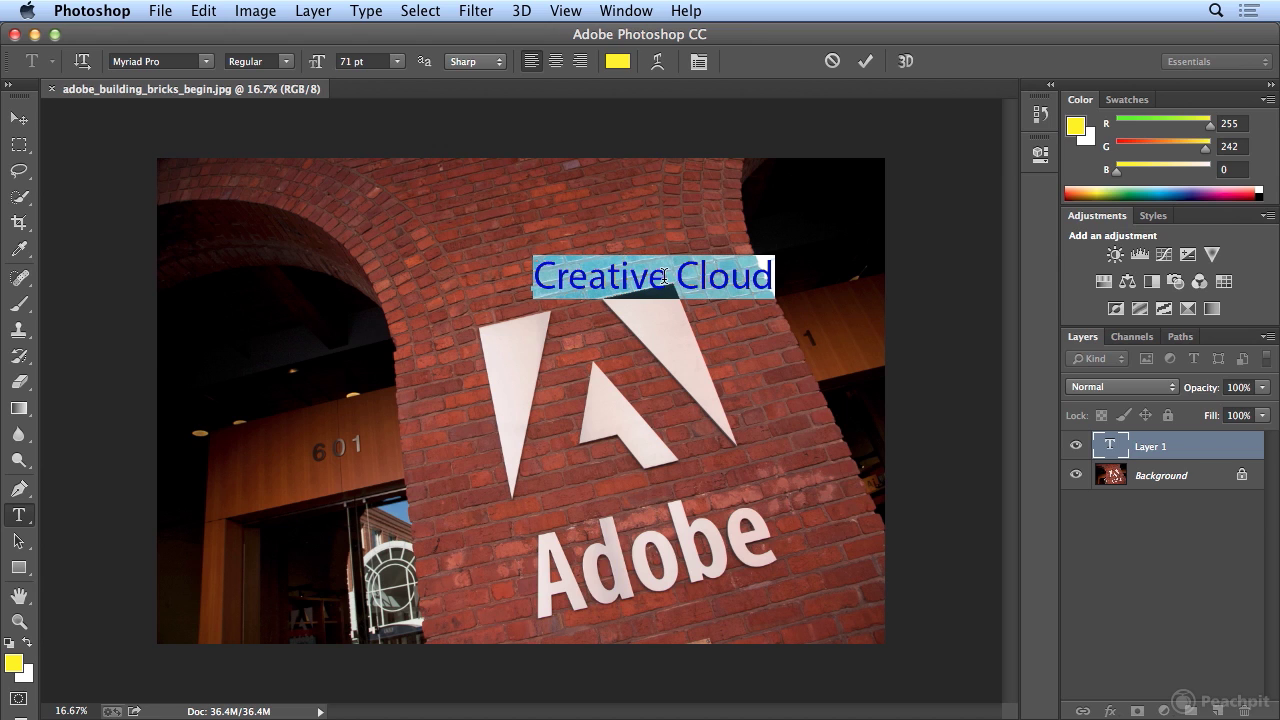
- Run Check Spelling on the Creative Cloud text
{"action": "left_click", "coordinate": [192, 10]}
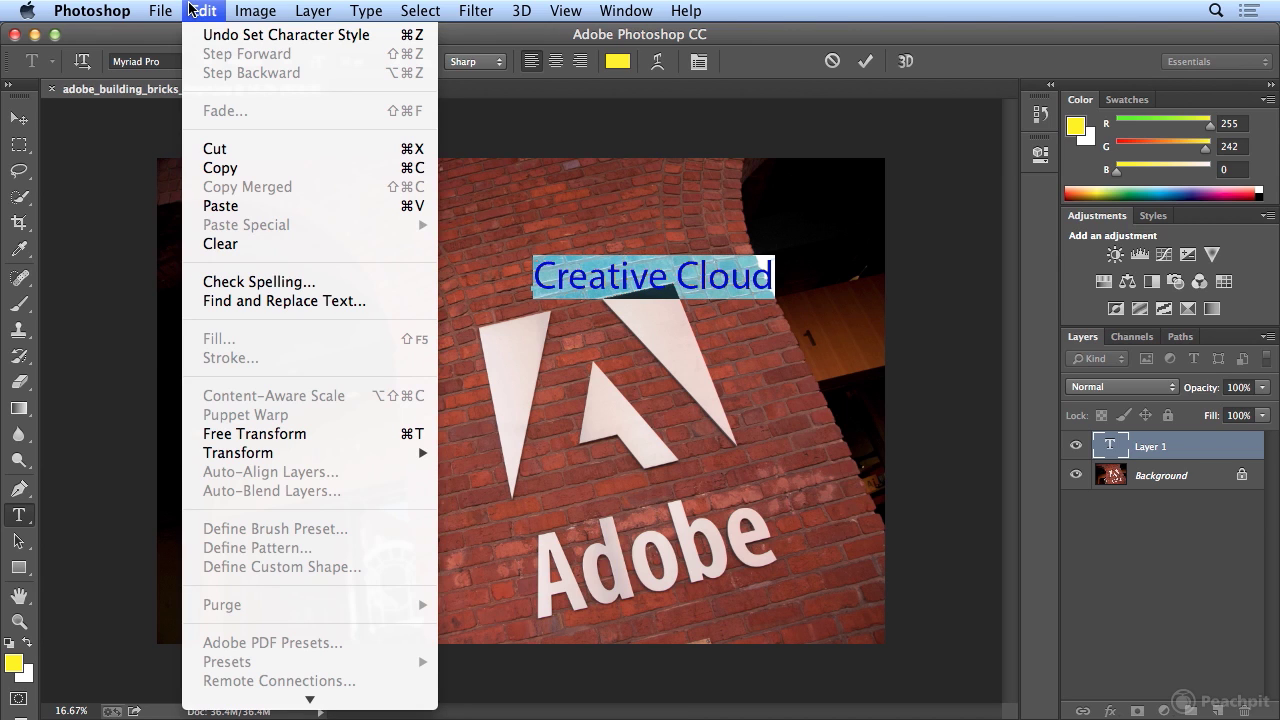
{"action": "left_click", "coordinate": [308, 281]}
{"action": "key", "text": "Return"}
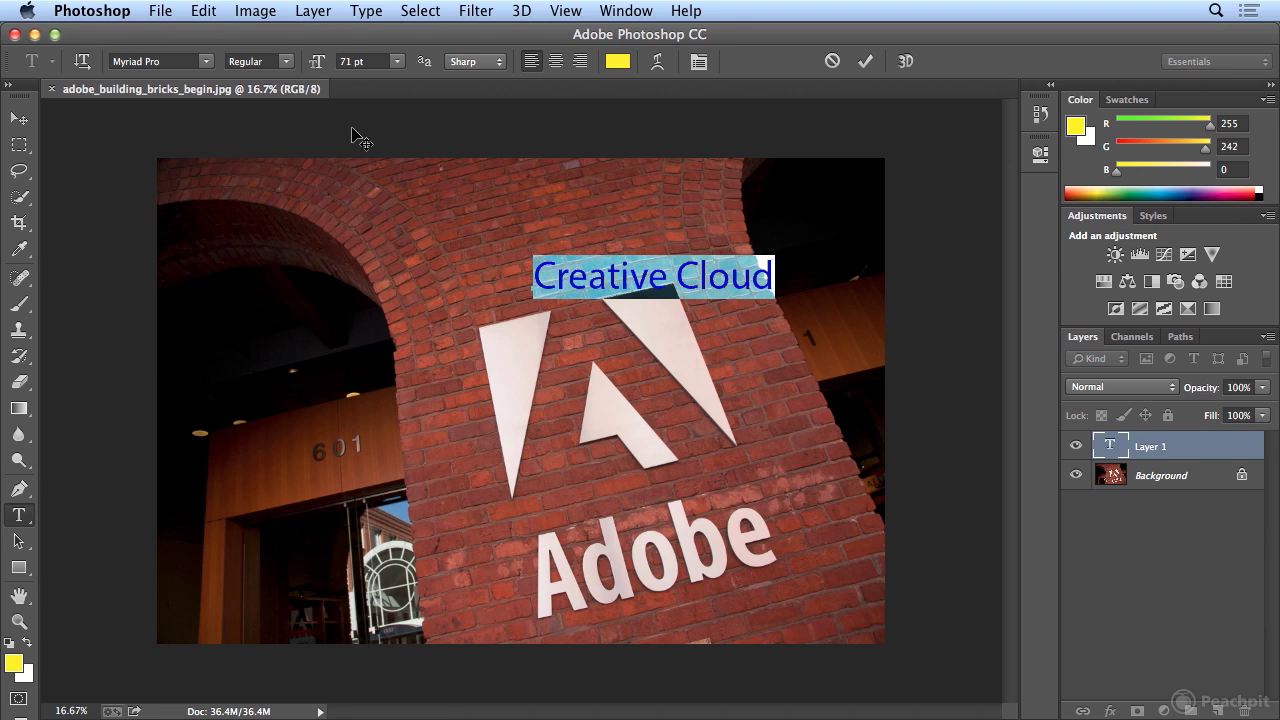
- Change the text's font to Noteworthy, then to Brush Script Std
{"action": "left_click", "coordinate": [205, 63]}
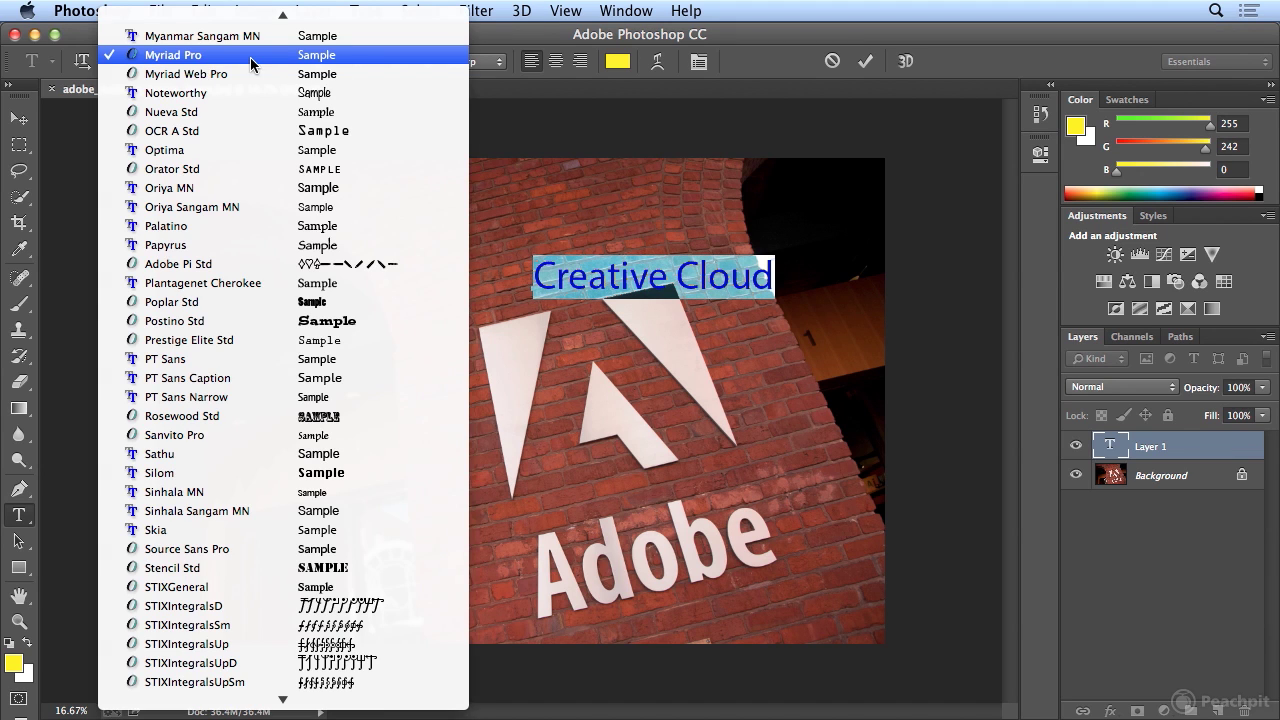
{"action": "left_click", "coordinate": [248, 92]}
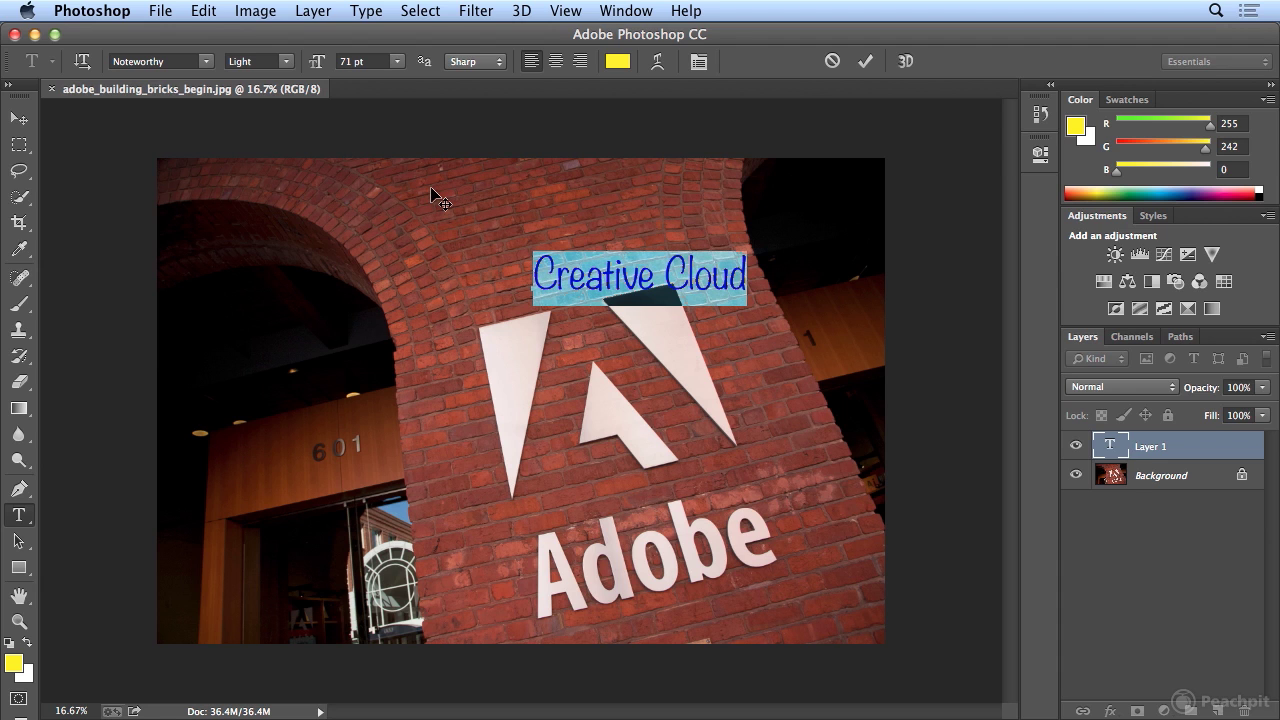
{"action": "left_click", "coordinate": [207, 60]}
{"action": "scroll", "coordinate": [283, 360], "scroll_direction": "up", "scroll_amount": 20}
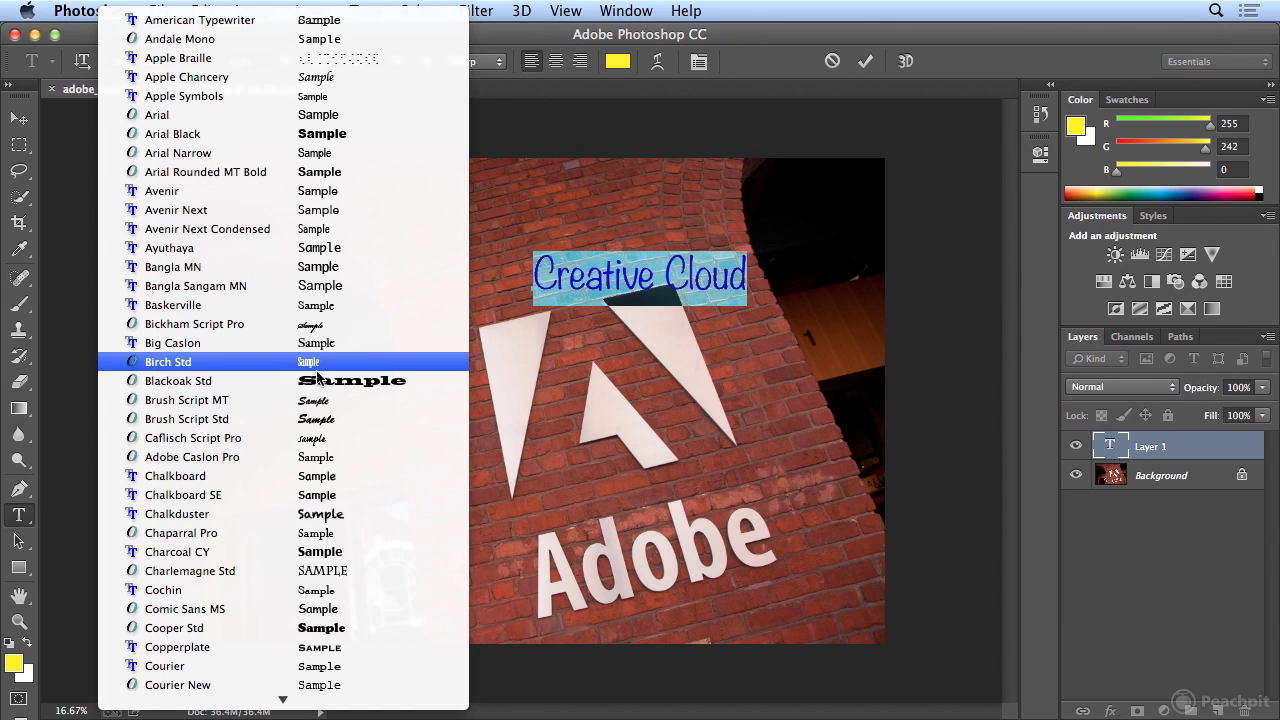
{"action": "left_click", "coordinate": [338, 419]}
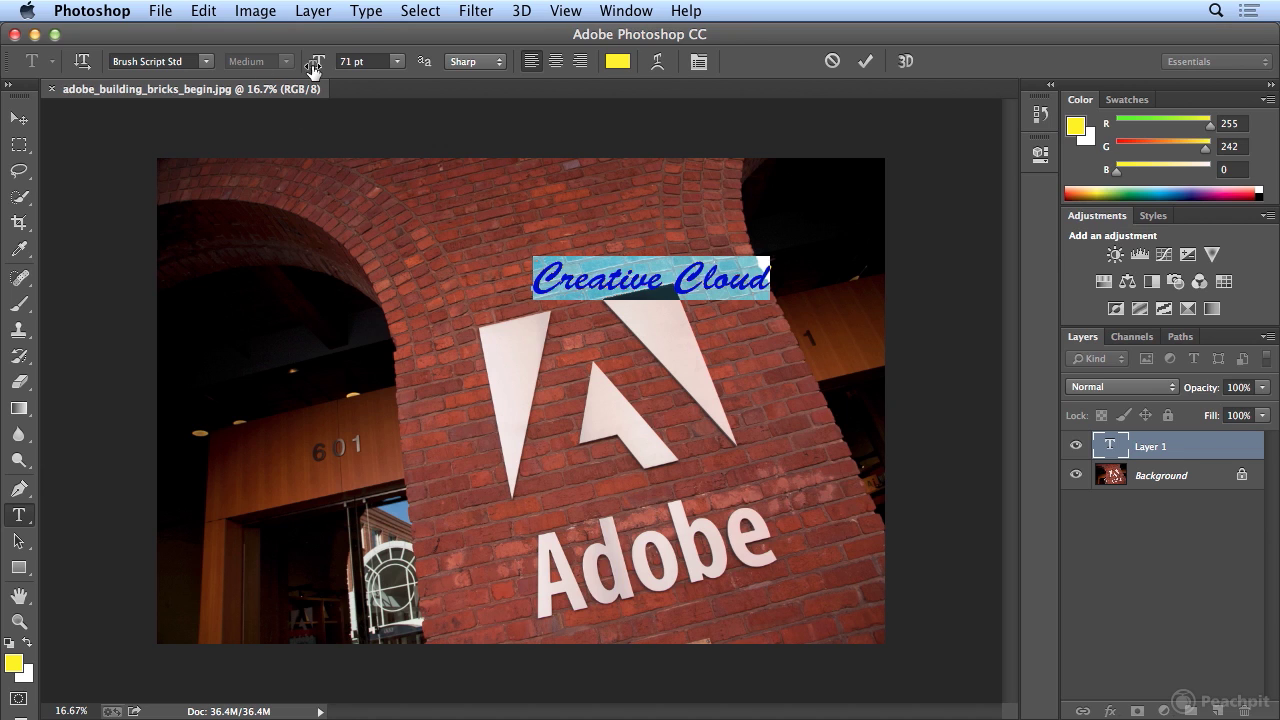
- Enlarge the script text to 86 pt and shift it slightly left and down
{"action": "left_click_drag", "start_coordinate": [312, 63], "coordinate": [328, 58]}
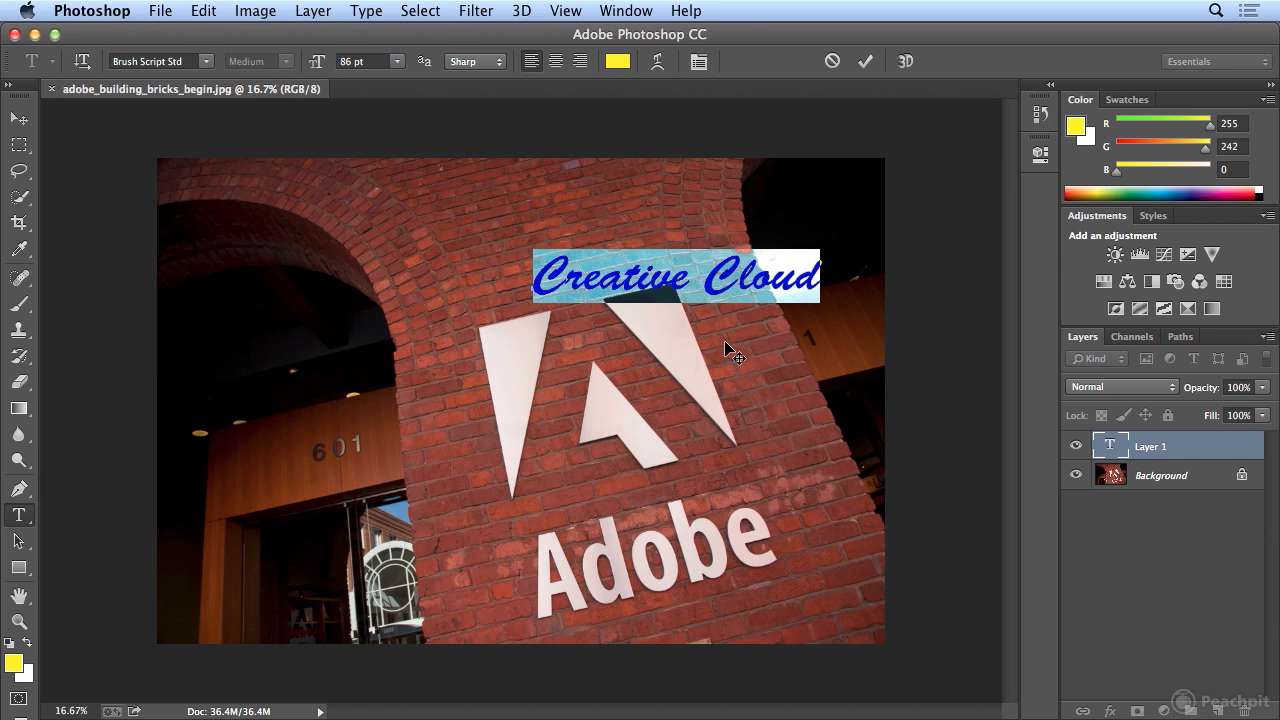
{"action": "left_click_drag", "start_coordinate": [744, 350], "coordinate": [702, 350]}
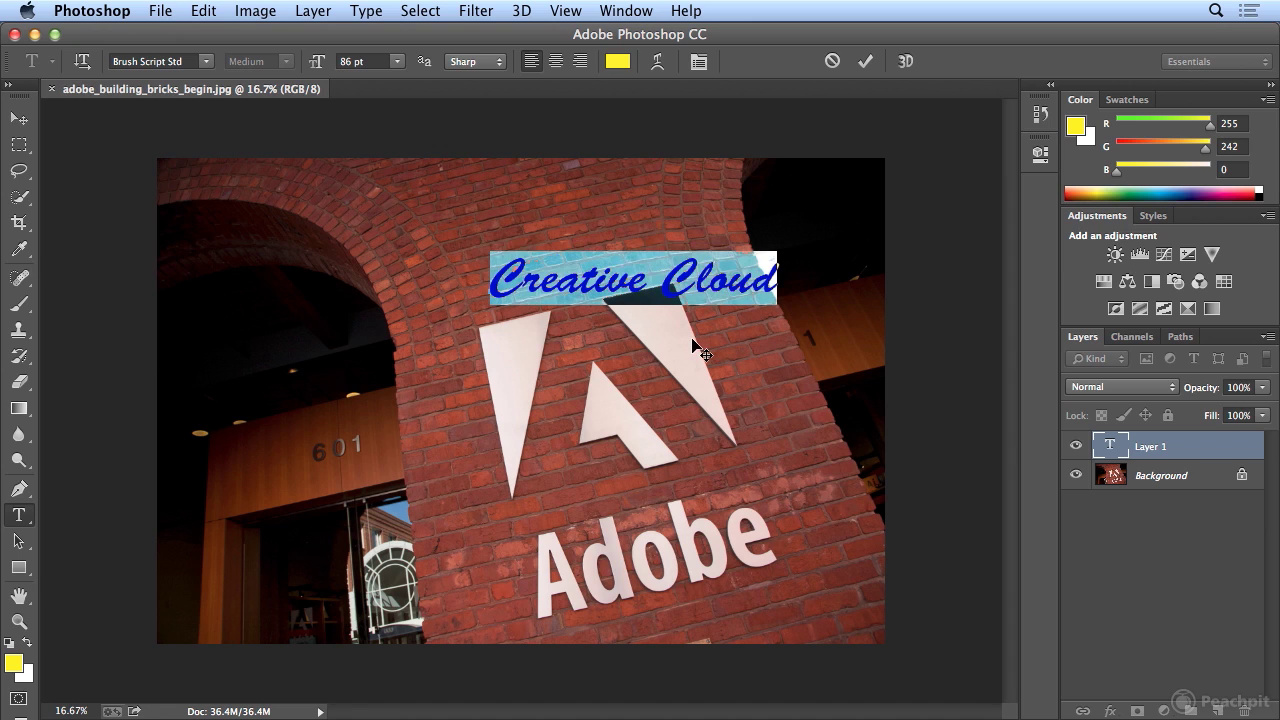
{"action": "left_click", "coordinate": [621, 271]}
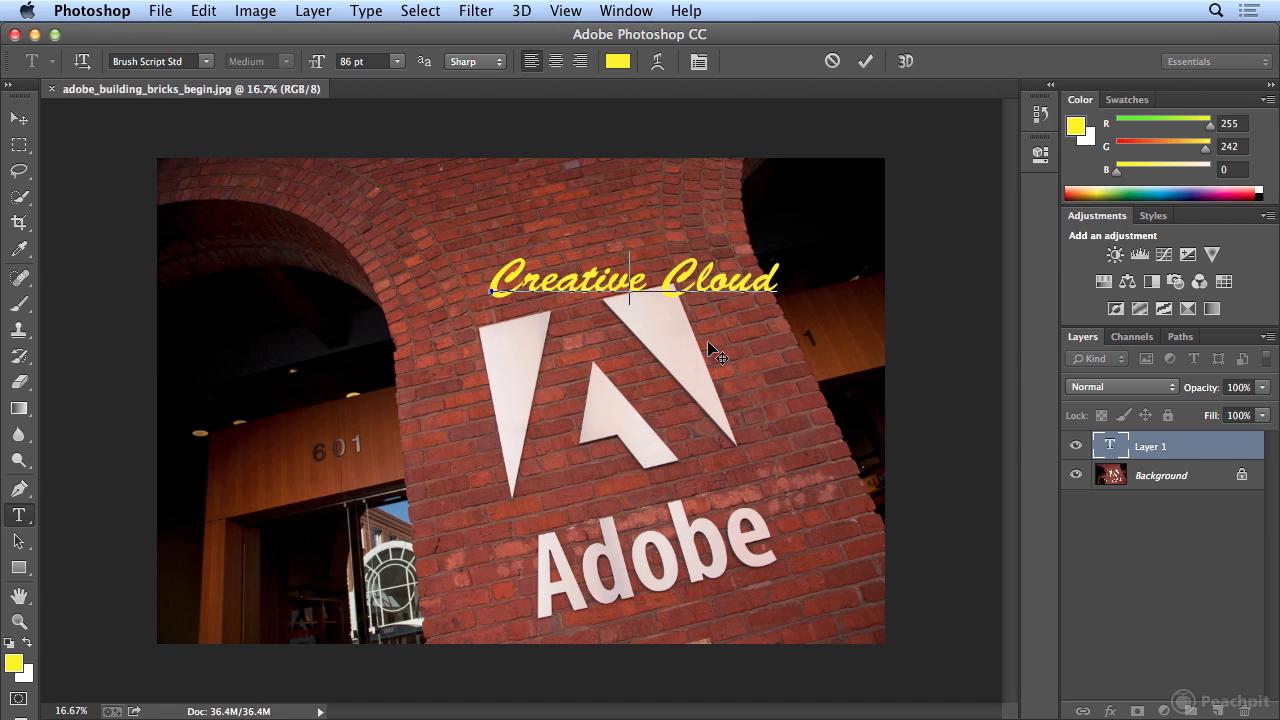
{"action": "left_click_drag", "start_coordinate": [709, 349], "coordinate": [691, 357]}
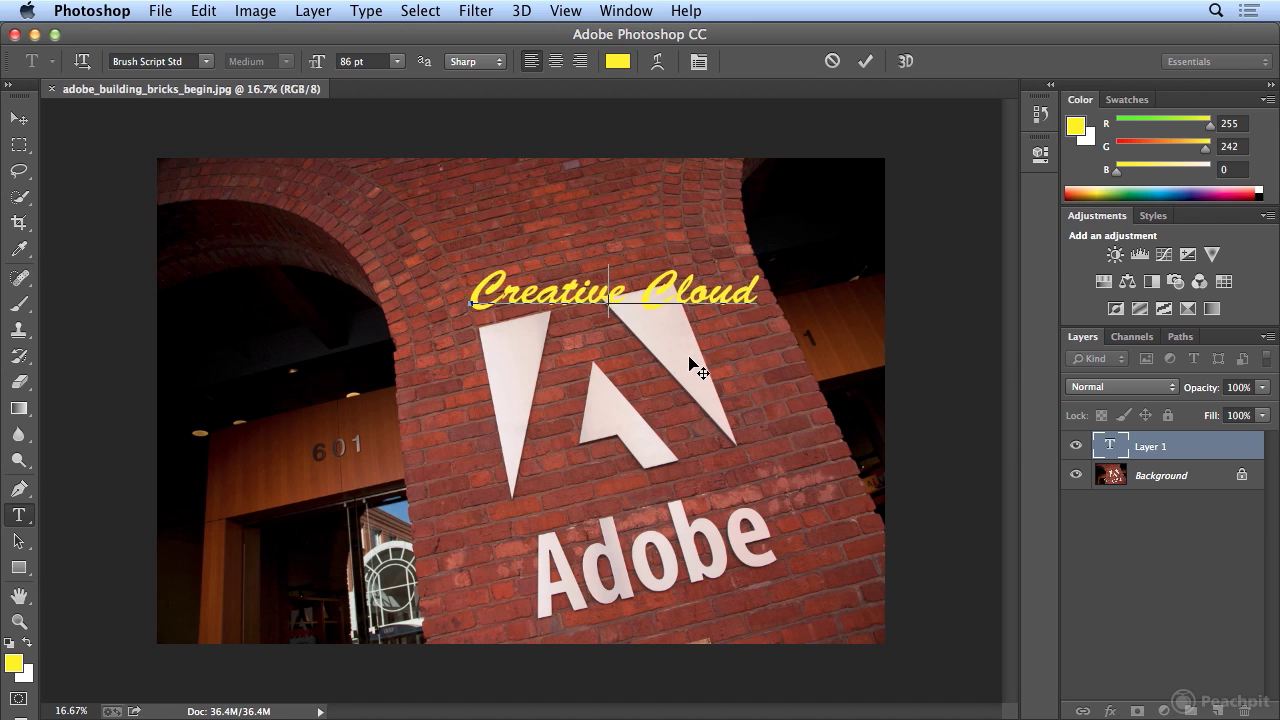
- Free Transform the text to rotate it about 13.6° clockwise, shifted slightly right and down
{"action": "left_click", "coordinate": [14, 120]}
{"action": "left_click", "coordinate": [200, 11]}
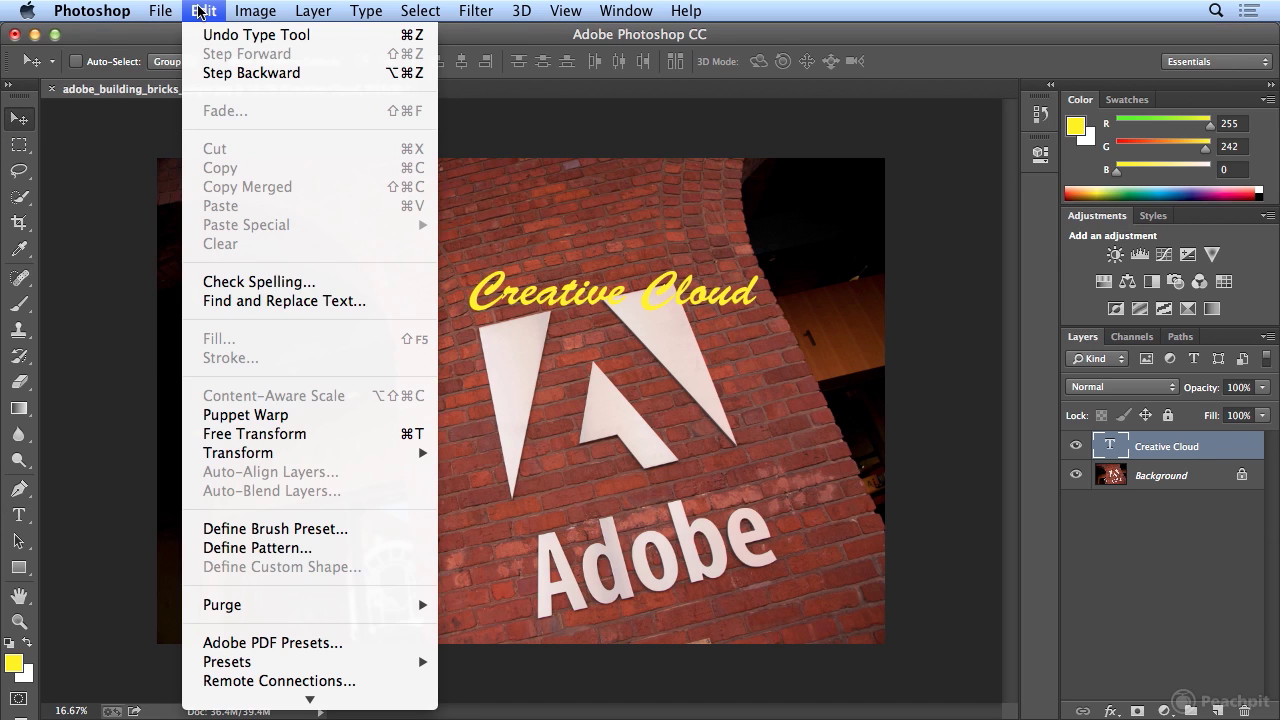
{"action": "left_click", "coordinate": [300, 437]}
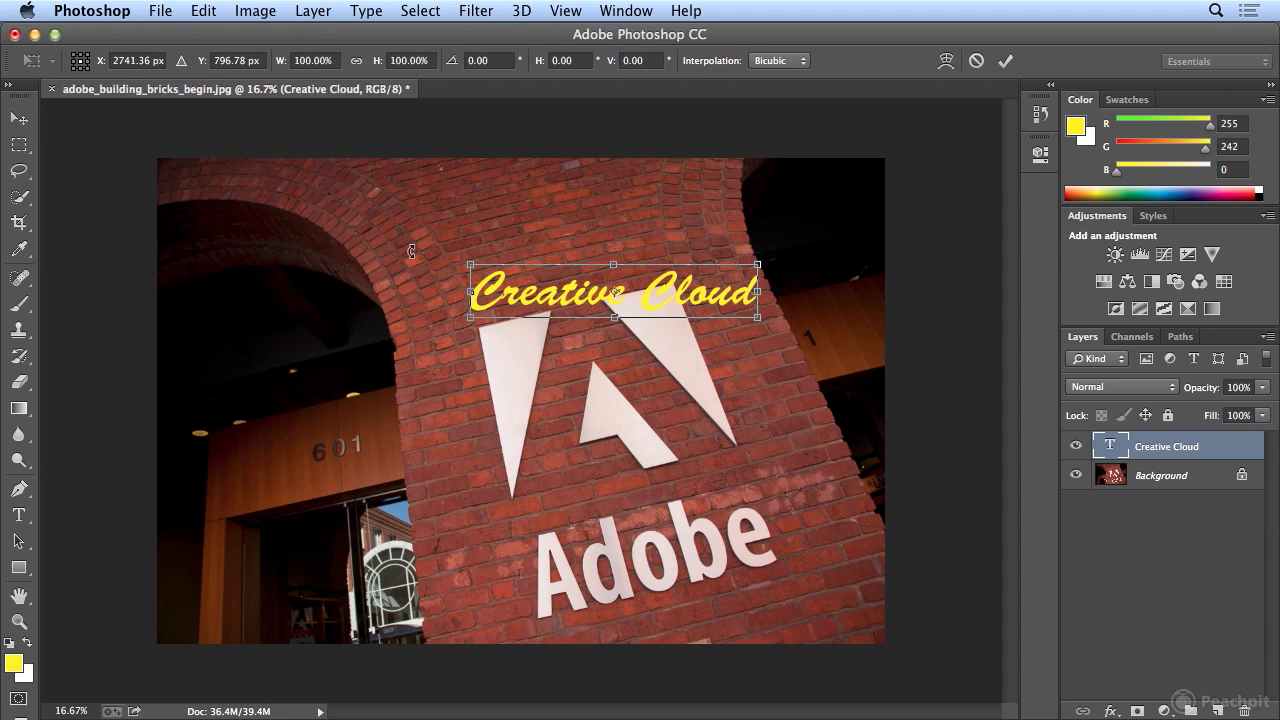
{"action": "left_click_drag", "start_coordinate": [411, 251], "coordinate": [405, 199]}
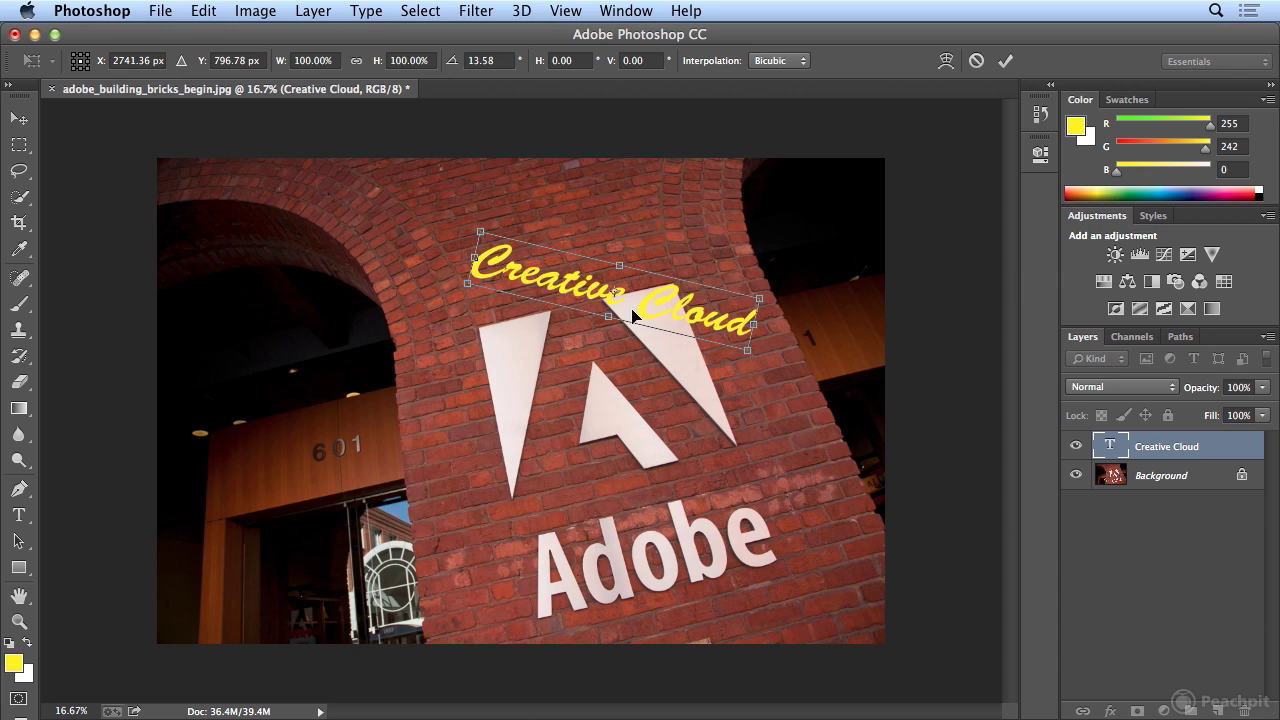
{"action": "mouse_move", "coordinate": [668, 315]}
{"action": "left_mouse_down"}
{"action": "mouse_move", "coordinate": [689, 322]}
{"action": "mouse_move", "coordinate": [692, 306]}
{"action": "mouse_move", "coordinate": [681, 309]}
{"action": "left_mouse_up"}
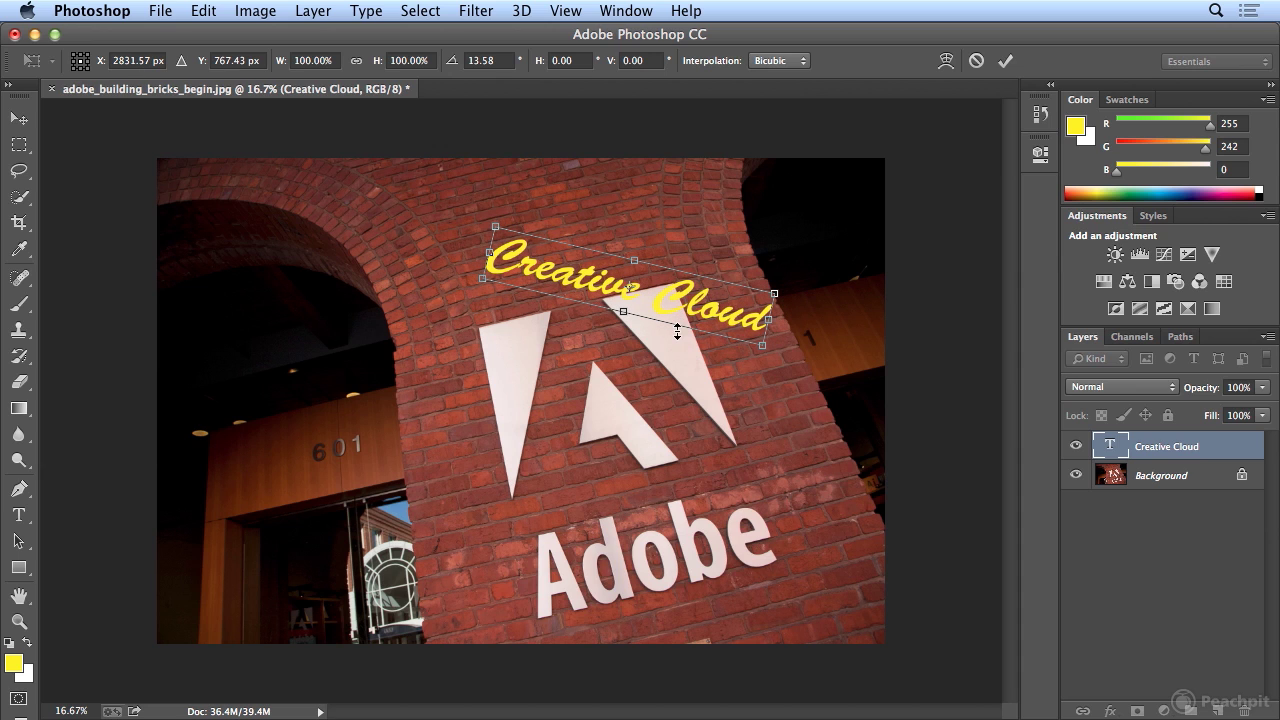
{"action": "key", "text": "Return"}
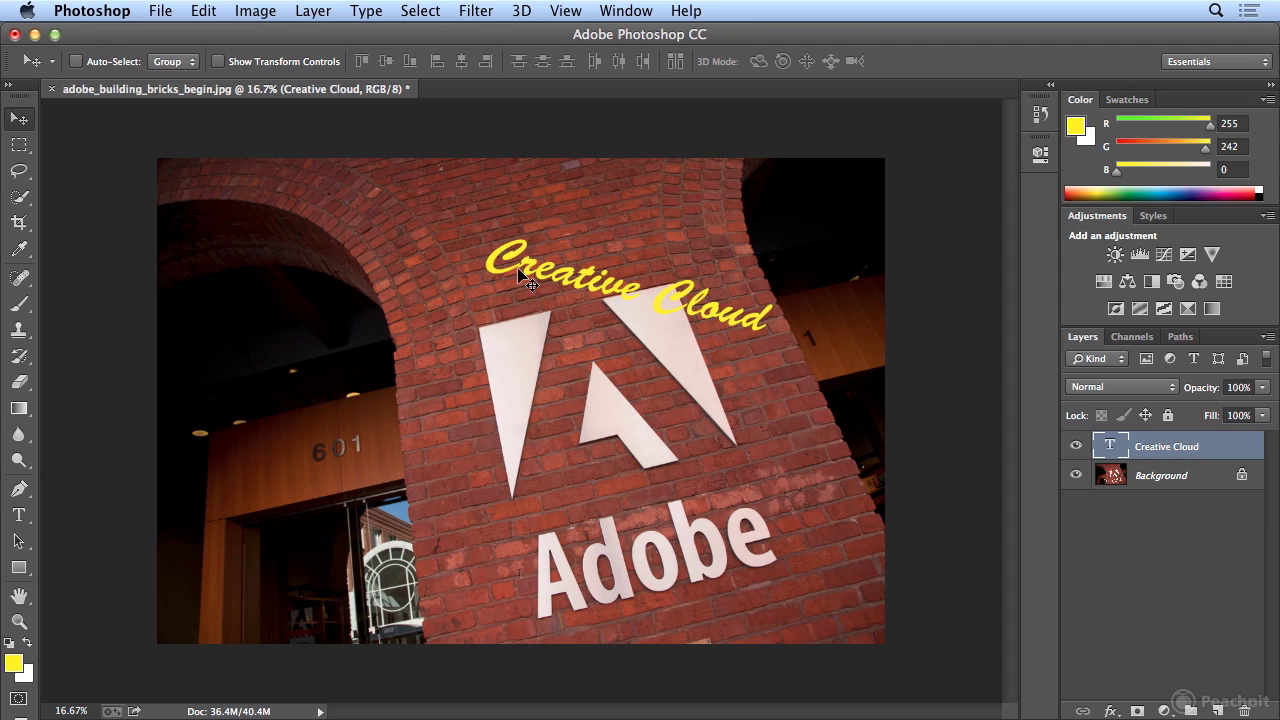
- Select the whole Creative Cloud line and set its kerning to Optical
{"action": "left_click", "coordinate": [19, 515]}
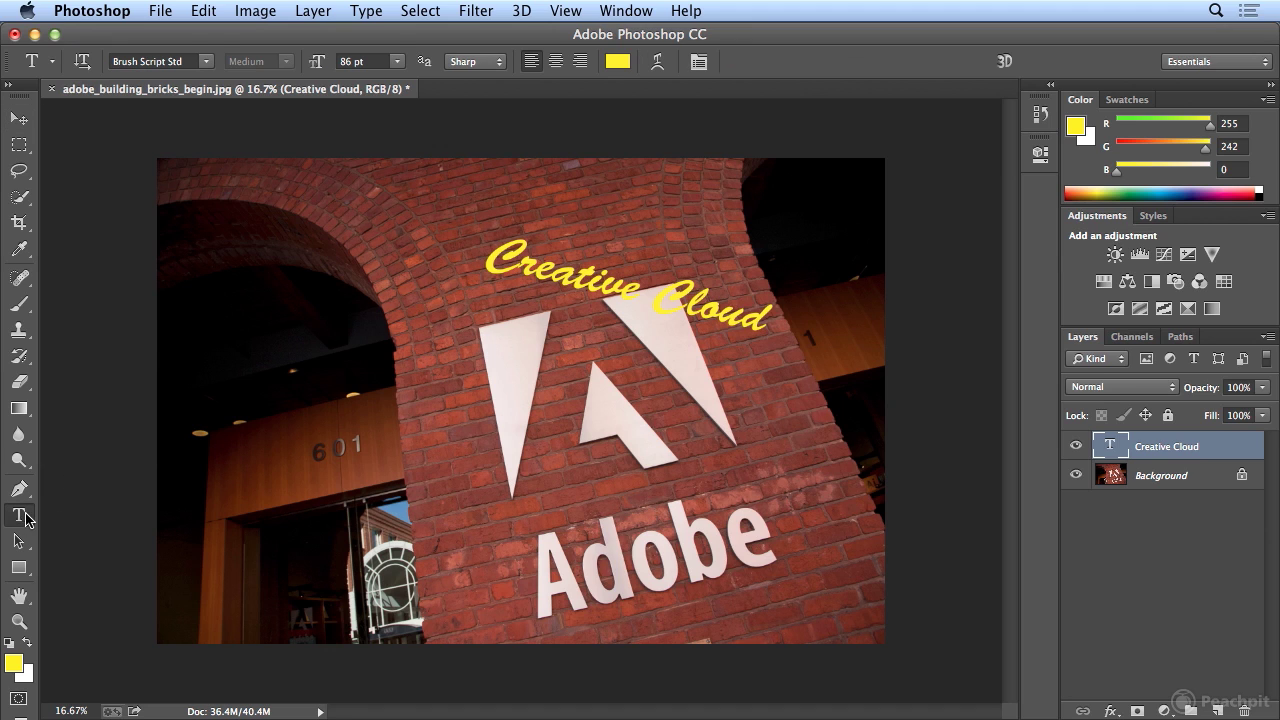
{"action": "left_click", "coordinate": [521, 261]}
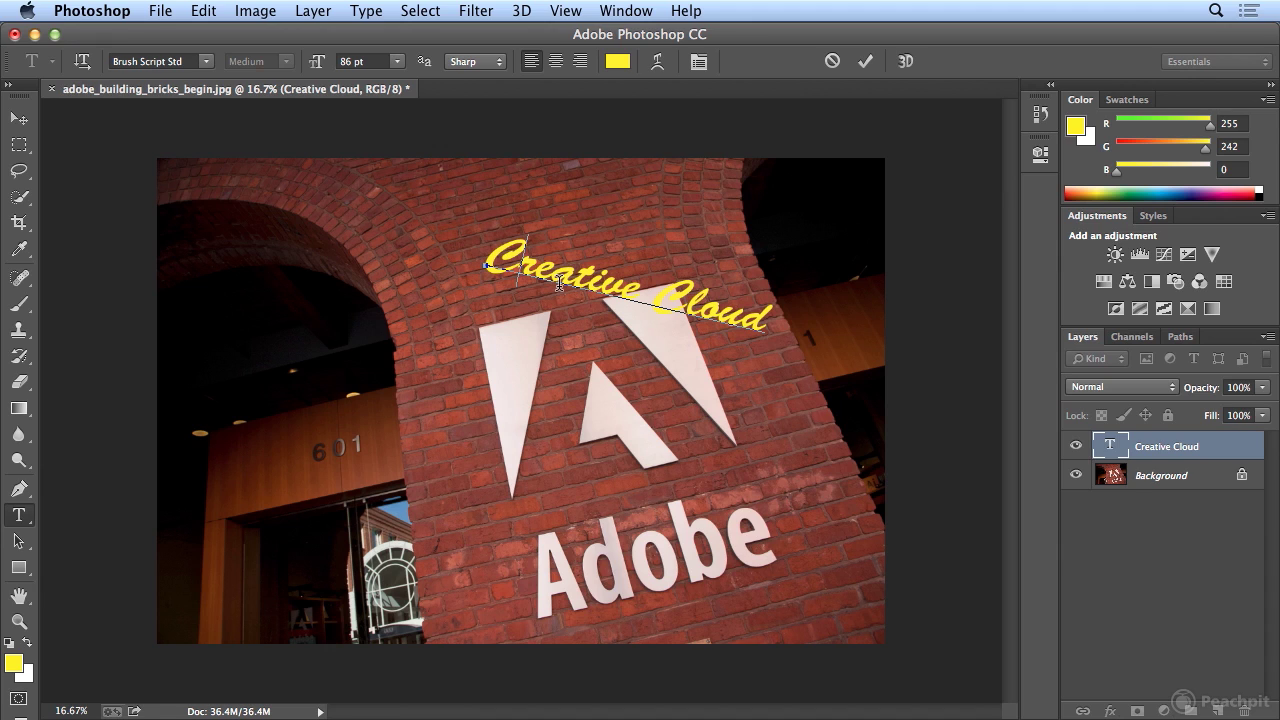
{"action": "left_click", "coordinate": [698, 68]}
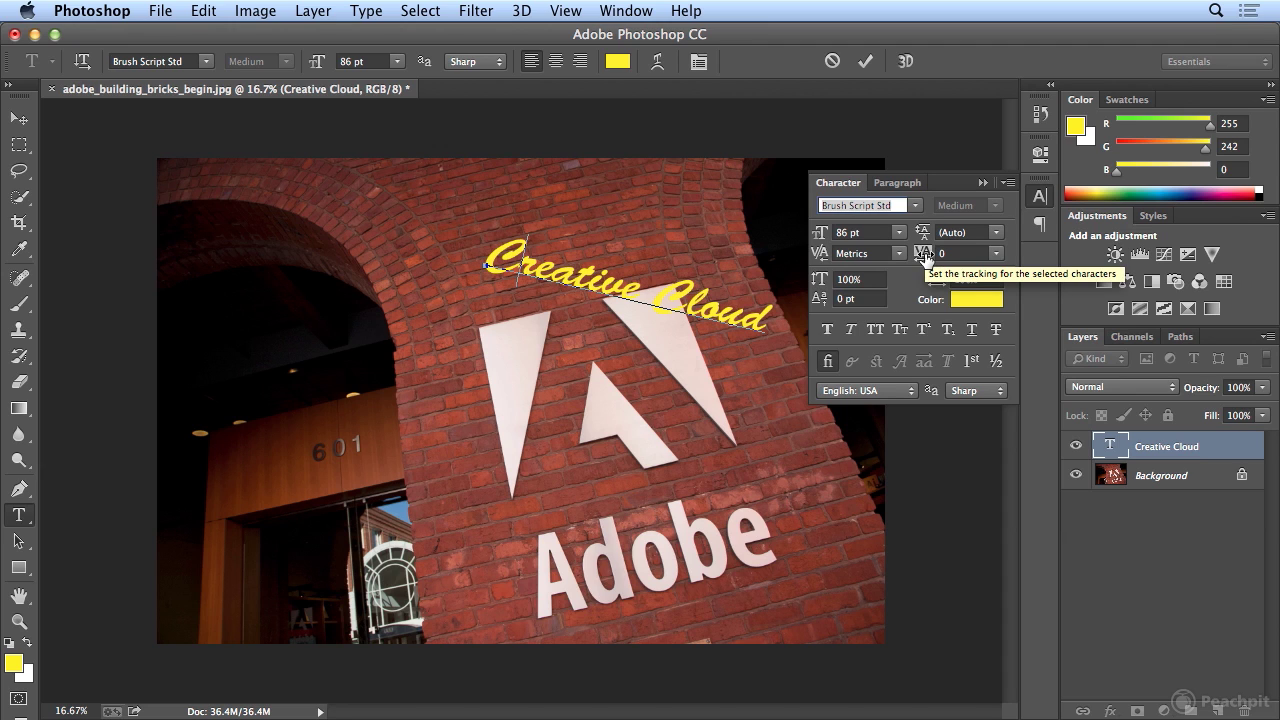
{"action": "triple_click", "coordinate": [573, 280]}
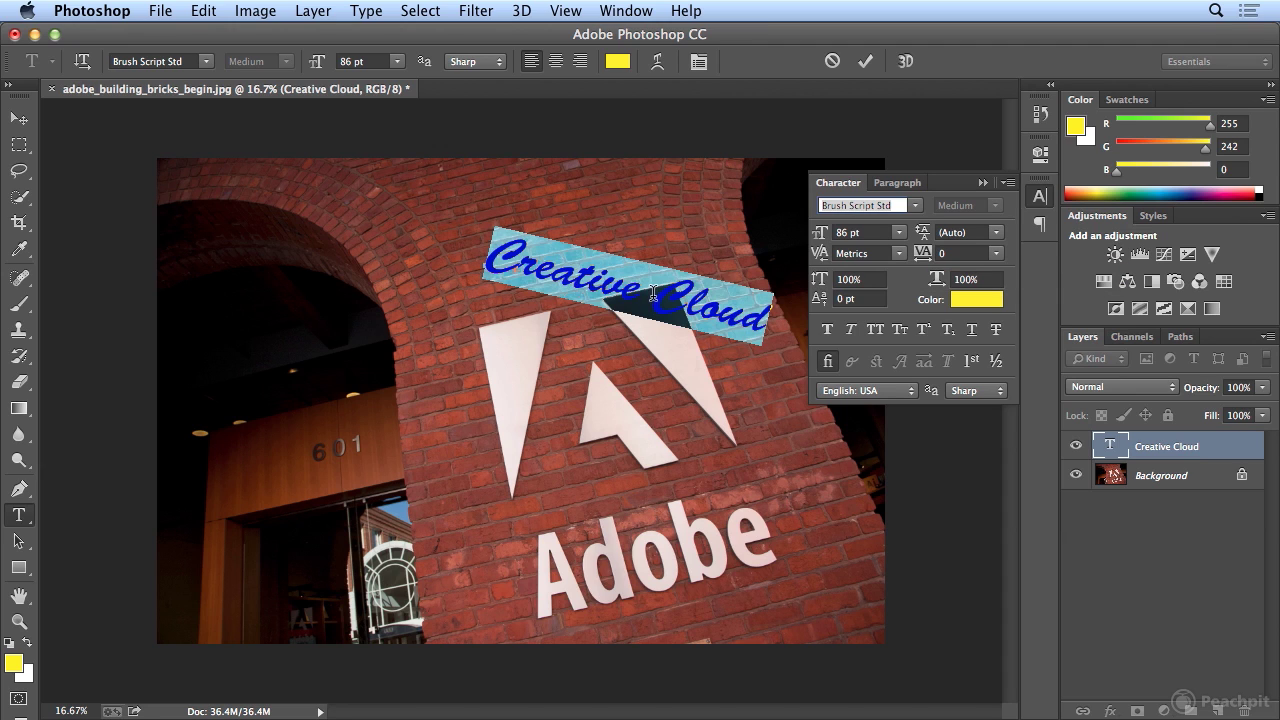
{"action": "left_click", "coordinate": [898, 256]}
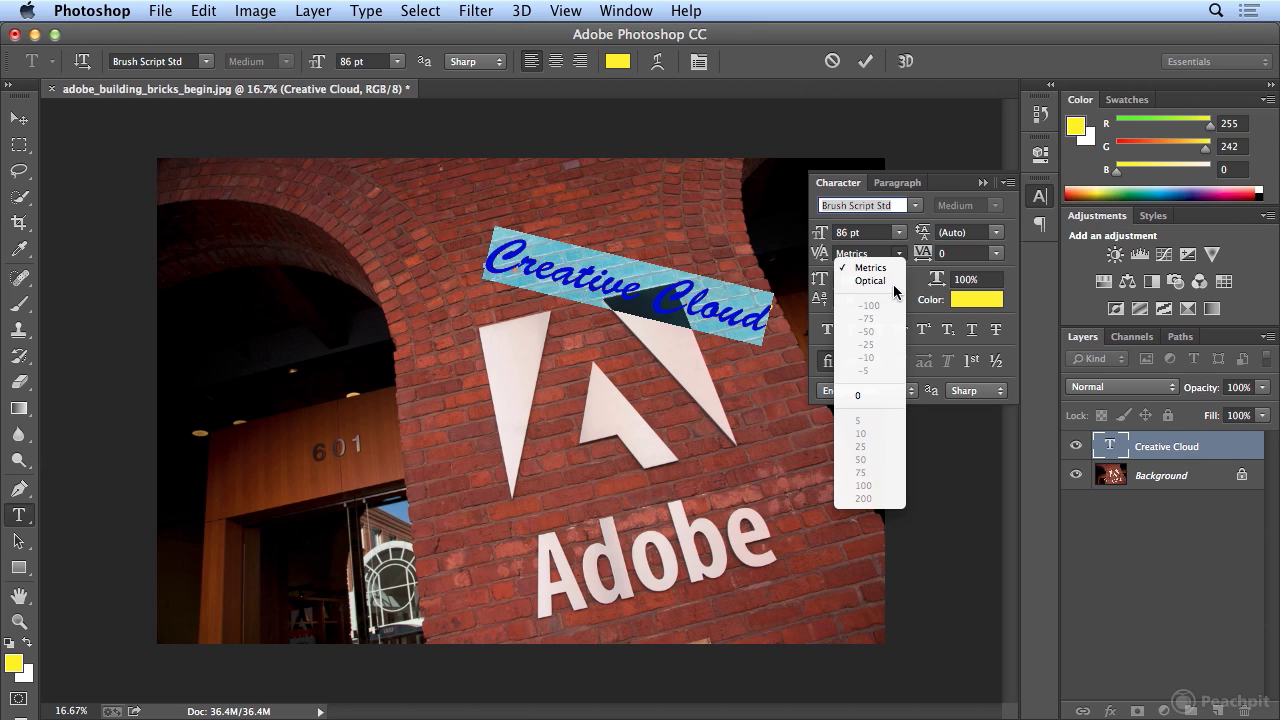
{"action": "left_click", "coordinate": [870, 281]}
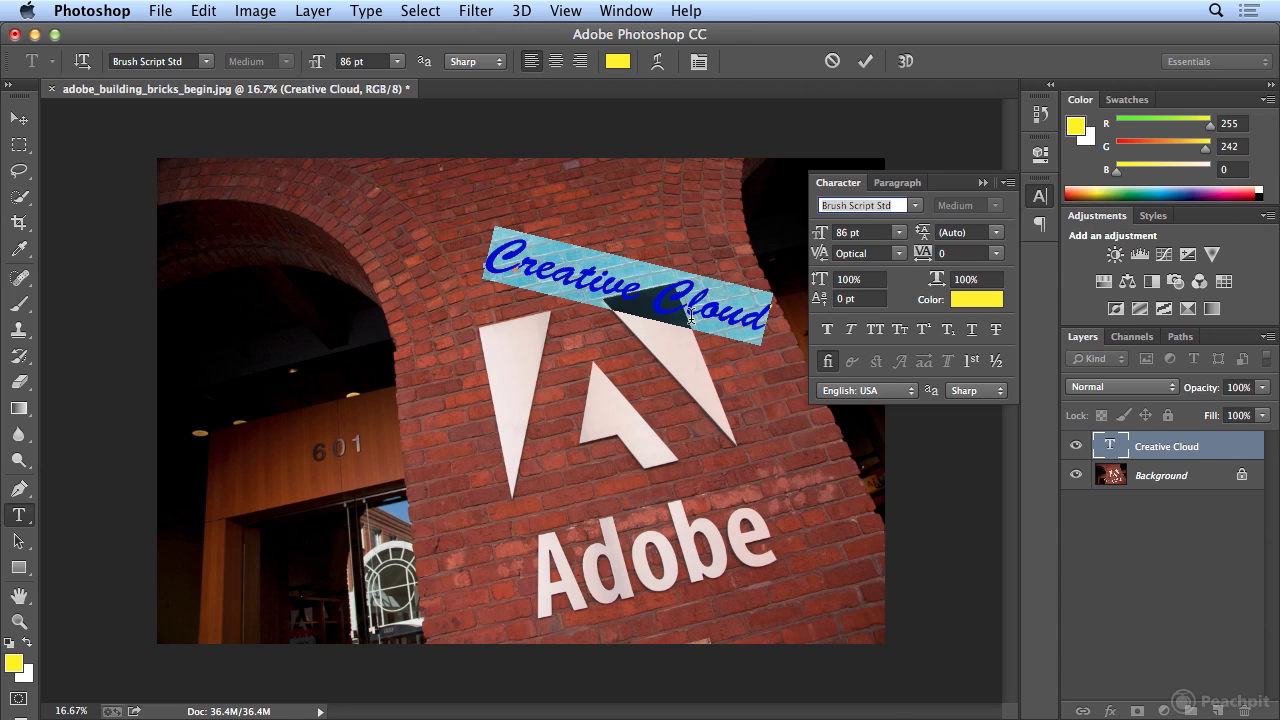
- Tighten the kerning of one letter pair to -10, then -25, then further to -65
{"action": "left_click", "coordinate": [527, 268]}
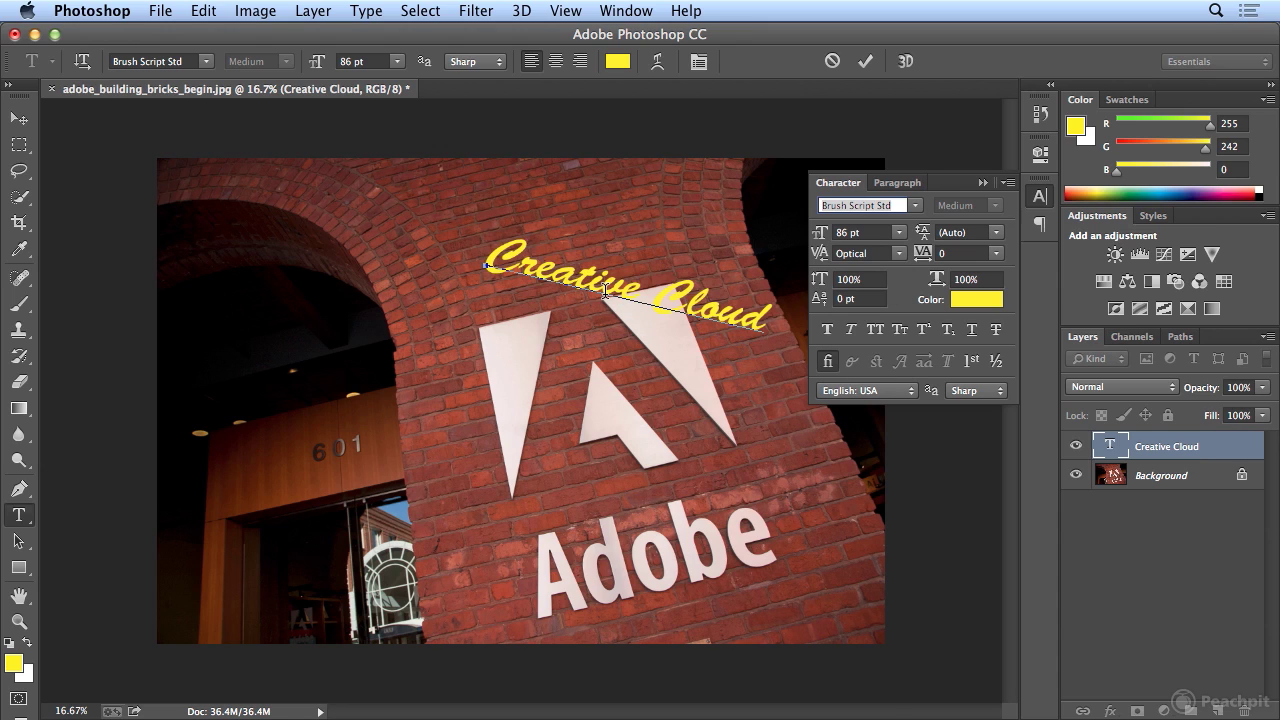
{"action": "left_click", "coordinate": [902, 255]}
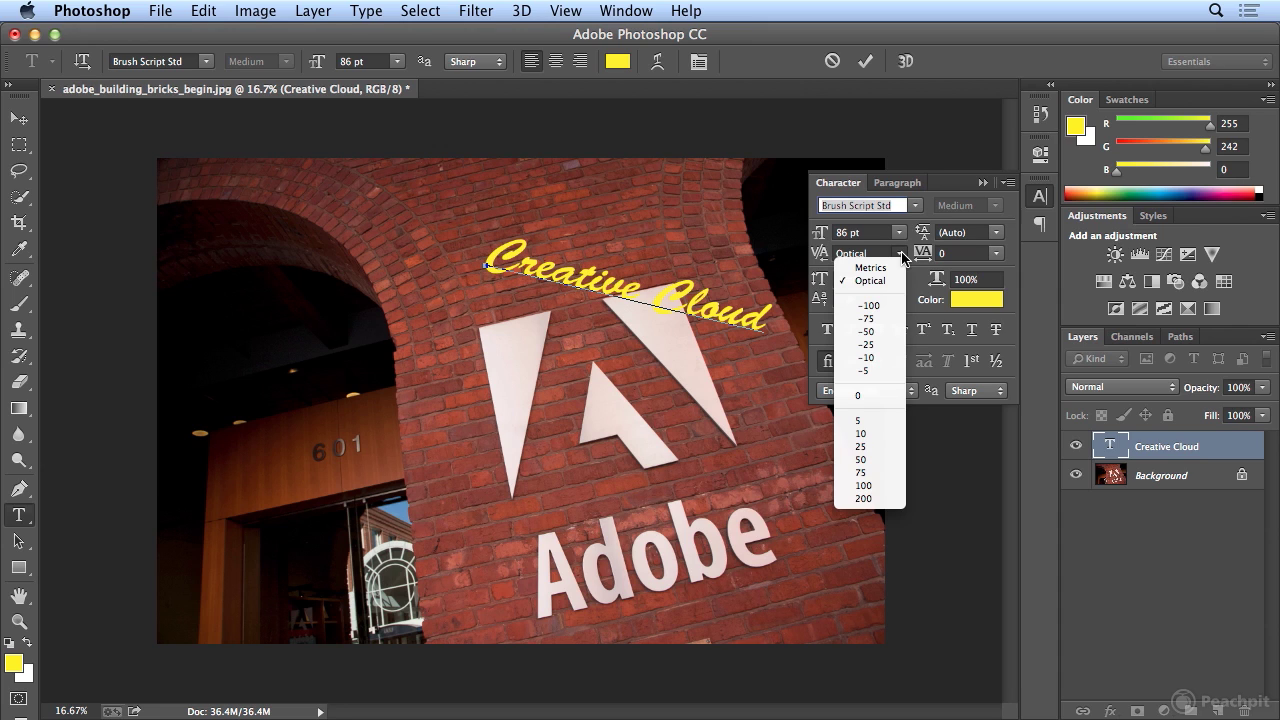
{"action": "left_click", "coordinate": [897, 358]}
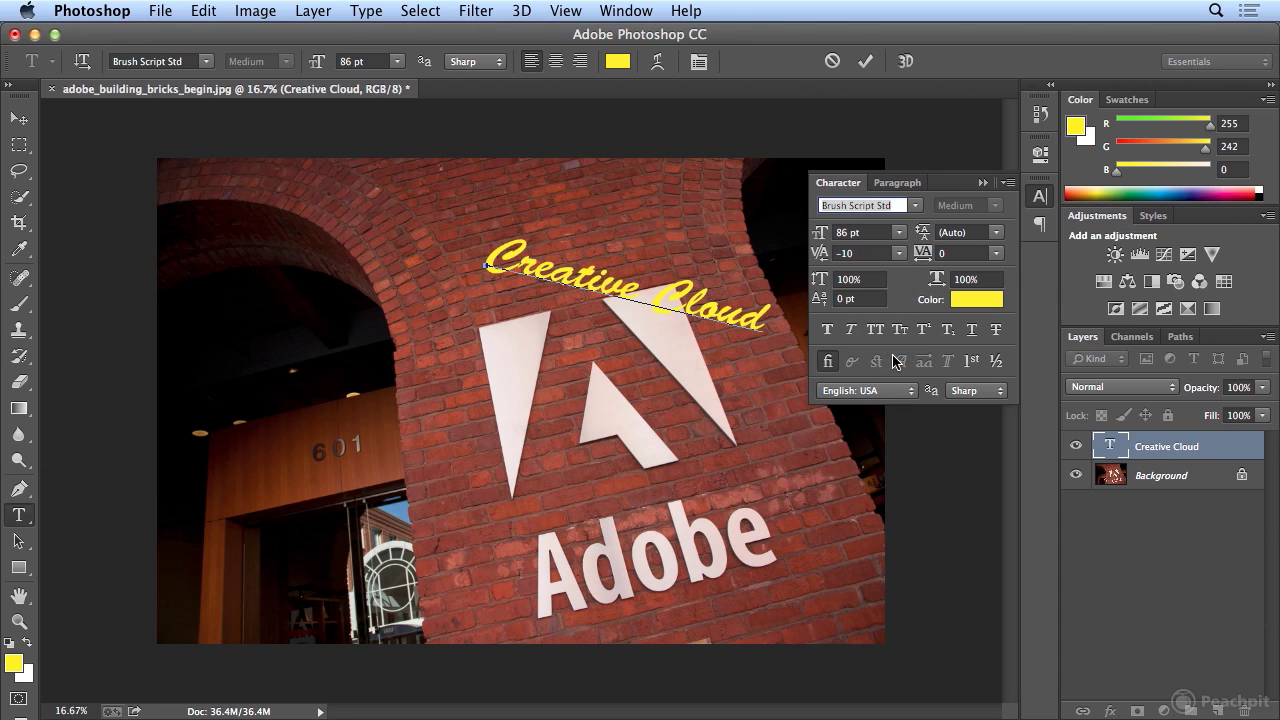
{"action": "left_click", "coordinate": [900, 254]}
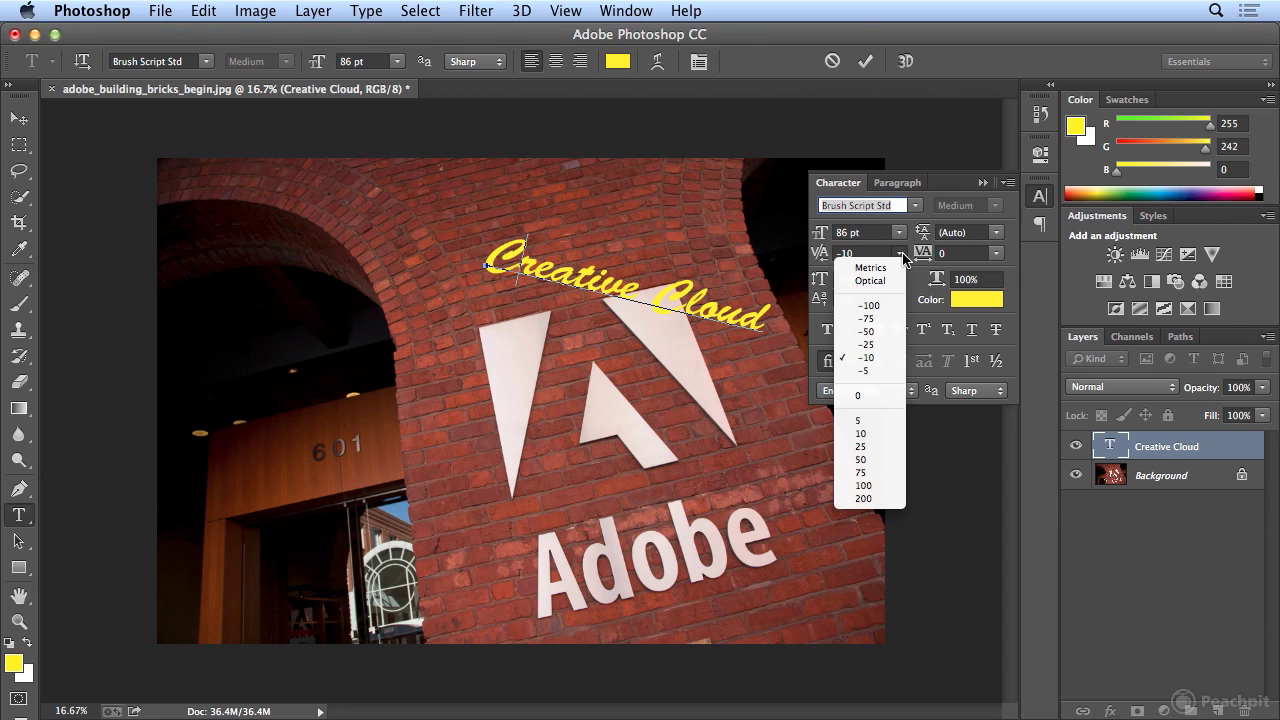
{"action": "left_click", "coordinate": [894, 345]}
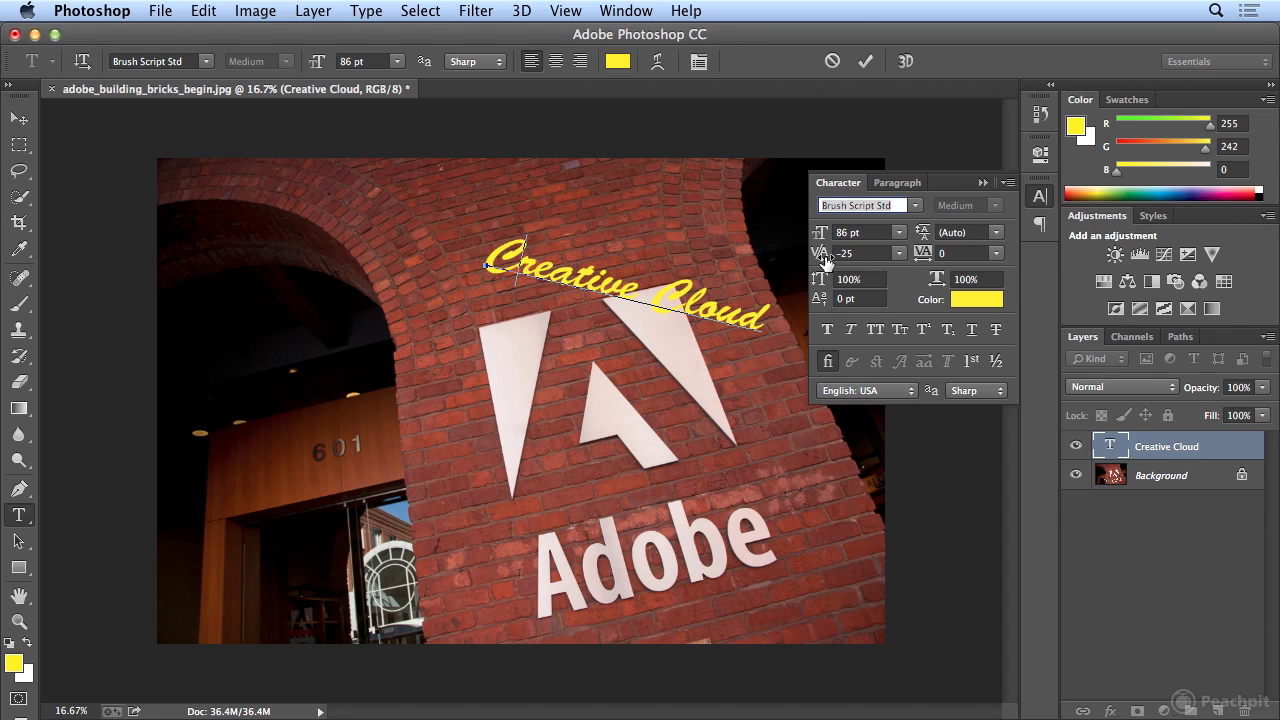
{"action": "left_click_drag", "start_coordinate": [825, 259], "coordinate": [824, 259]}
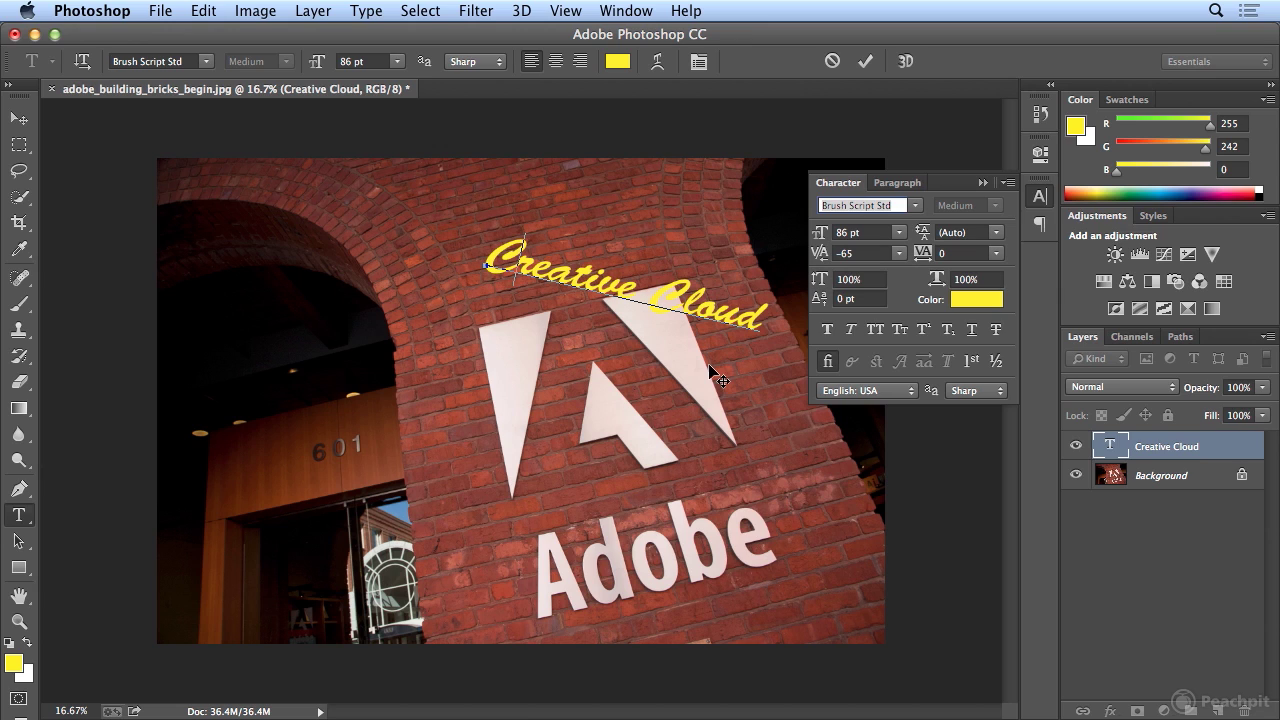
- Tighten a letter pair in 'Cloud' to -40 kerning
{"action": "left_click", "coordinate": [690, 297]}
{"action": "key", "text": "alt+Left"}
{"action": "key", "text": "alt+Left"}
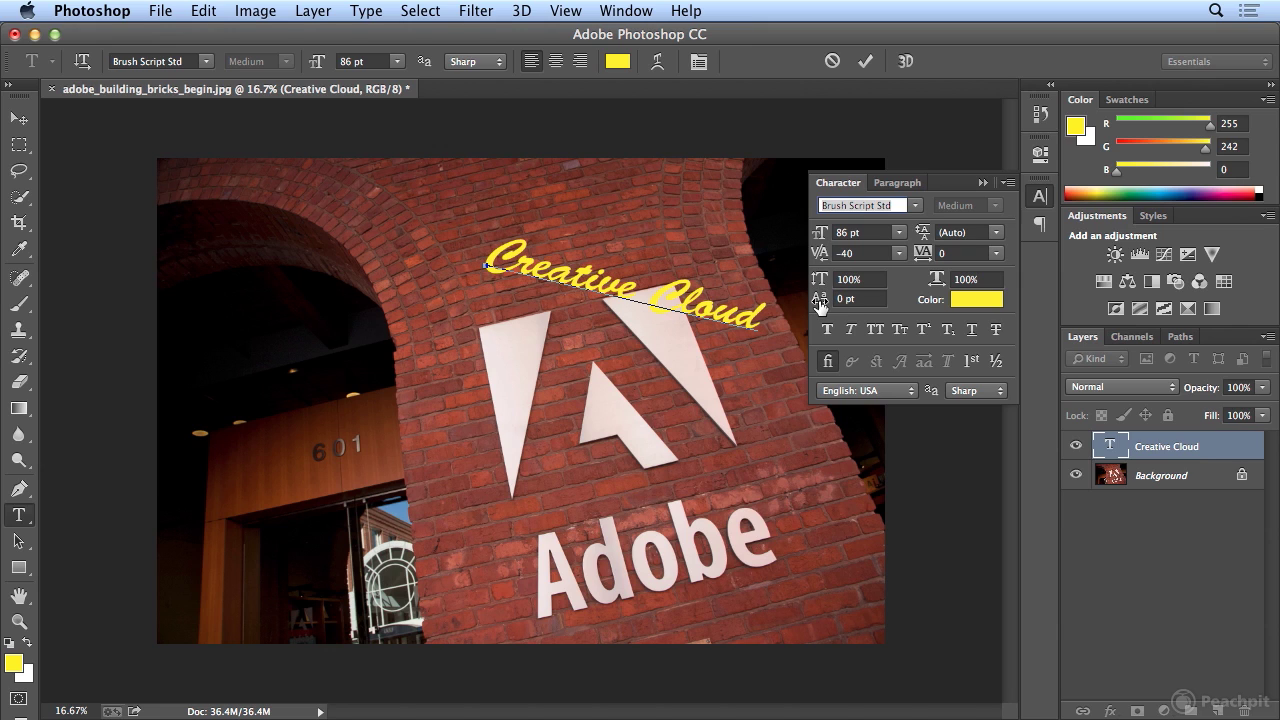
{"action": "left_click", "coordinate": [1036, 200]}
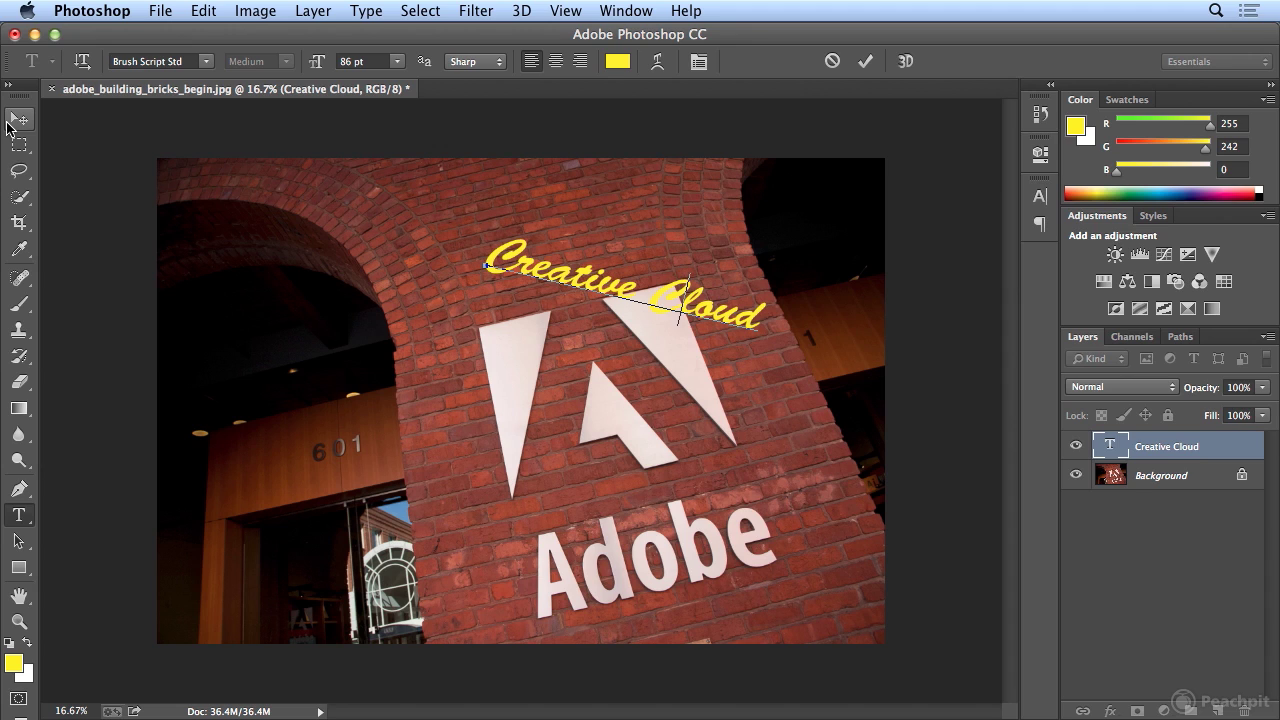
- Commit the kerned text with the Move tool and bring up the layer effects list
{"action": "left_click", "coordinate": [8, 124]}
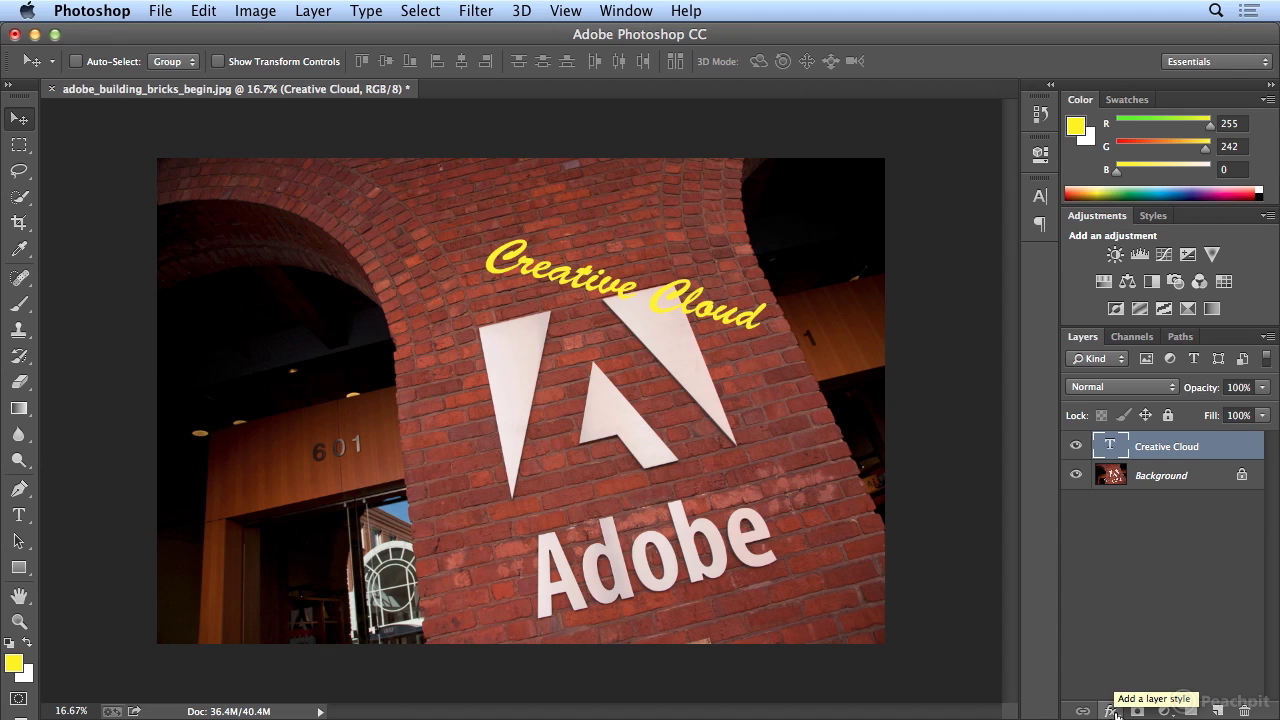
{"action": "left_click", "coordinate": [1110, 711]}
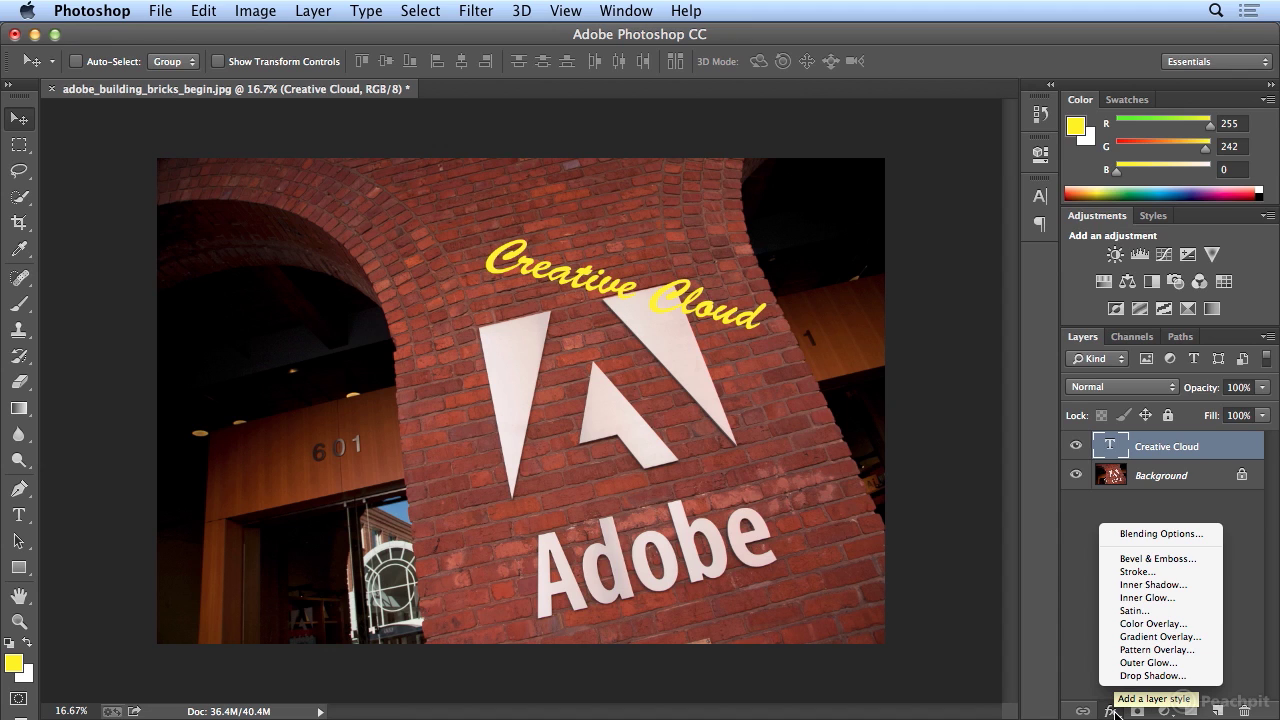
- In Blending Options, split the Underlying Layer black slider to 70/111 so dark bricks show through
{"action": "left_click", "coordinate": [1146, 534]}
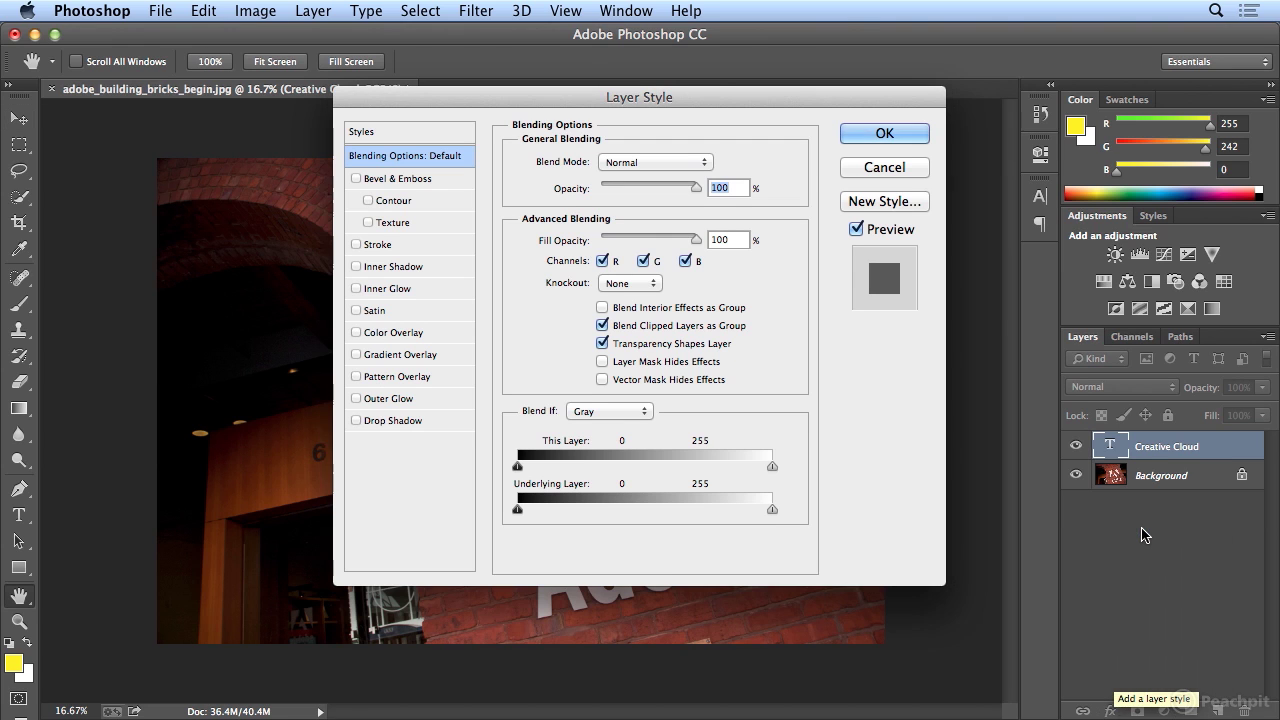
{"action": "left_click_drag", "start_coordinate": [777, 106], "coordinate": [319, 124]}
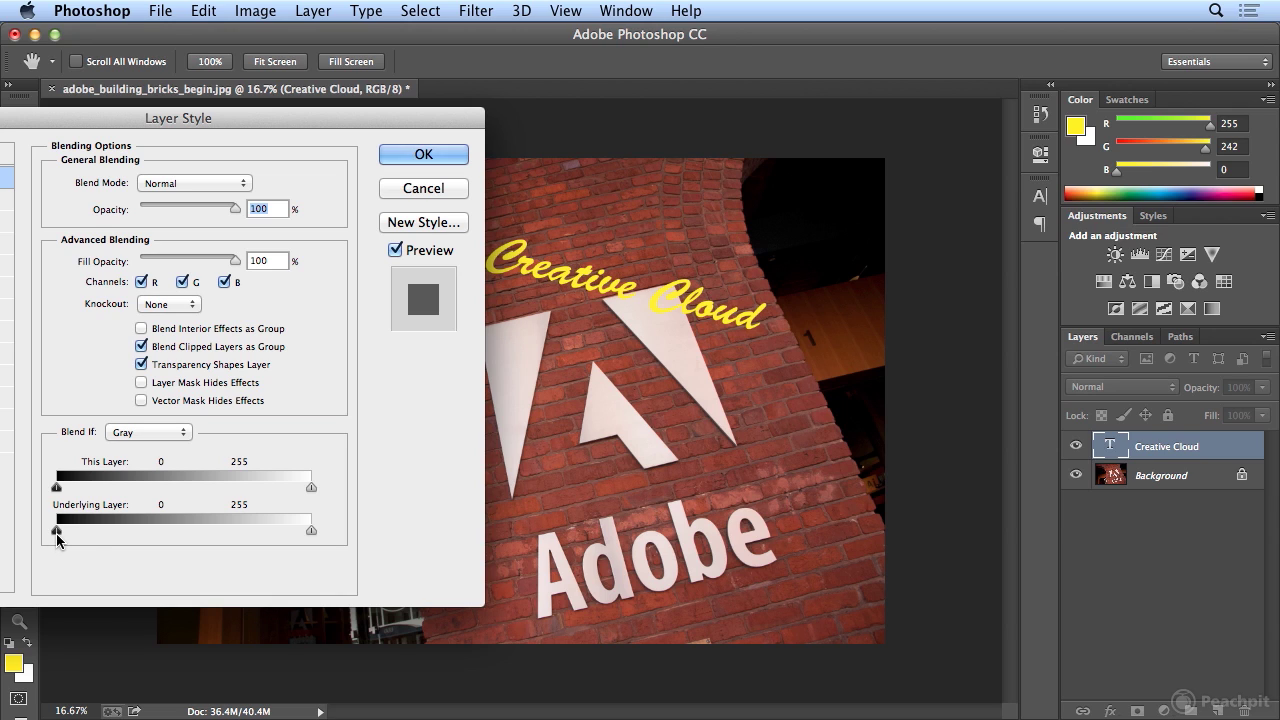
{"action": "left_click_drag", "start_coordinate": [56, 537], "coordinate": [143, 539]}
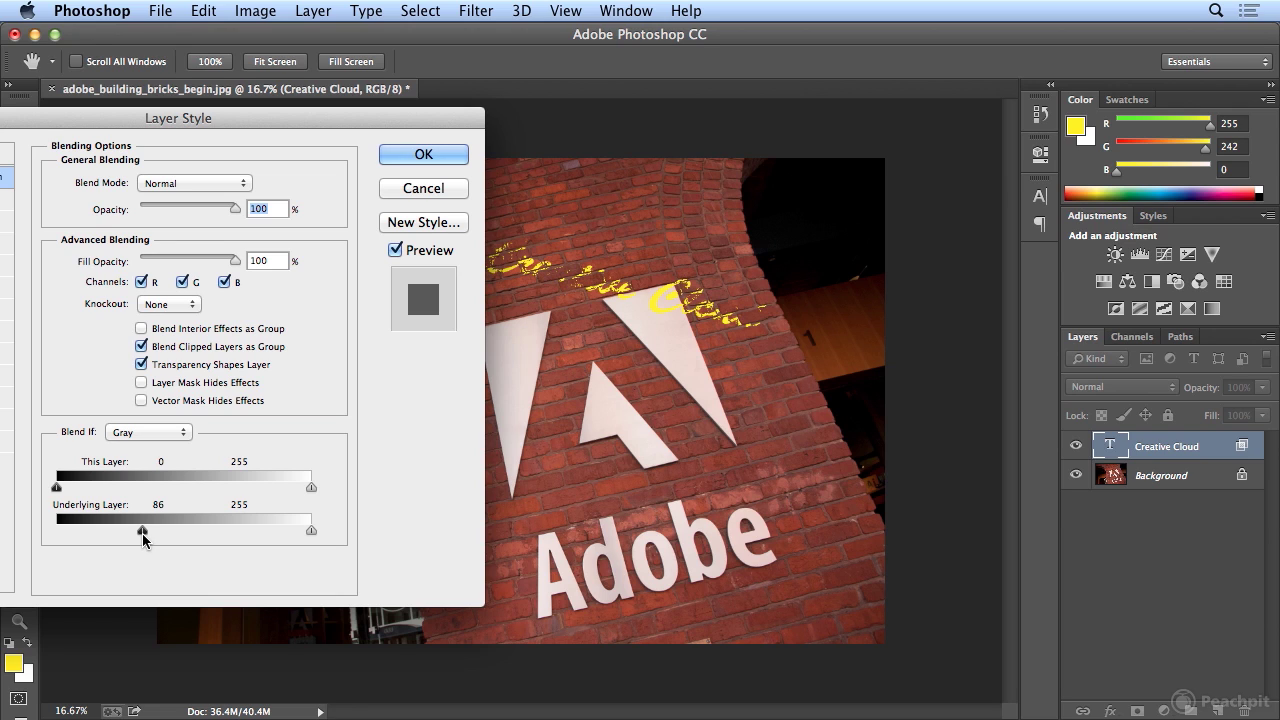
{"action": "key", "text": "alt"}
{"action": "mouse_move", "coordinate": [138, 532]}
{"action": "left_mouse_down"}
{"action": "mouse_move", "coordinate": [121, 533]}
{"action": "mouse_move", "coordinate": [169, 532]}
{"action": "mouse_move", "coordinate": [126, 538]}
{"action": "left_mouse_up"}
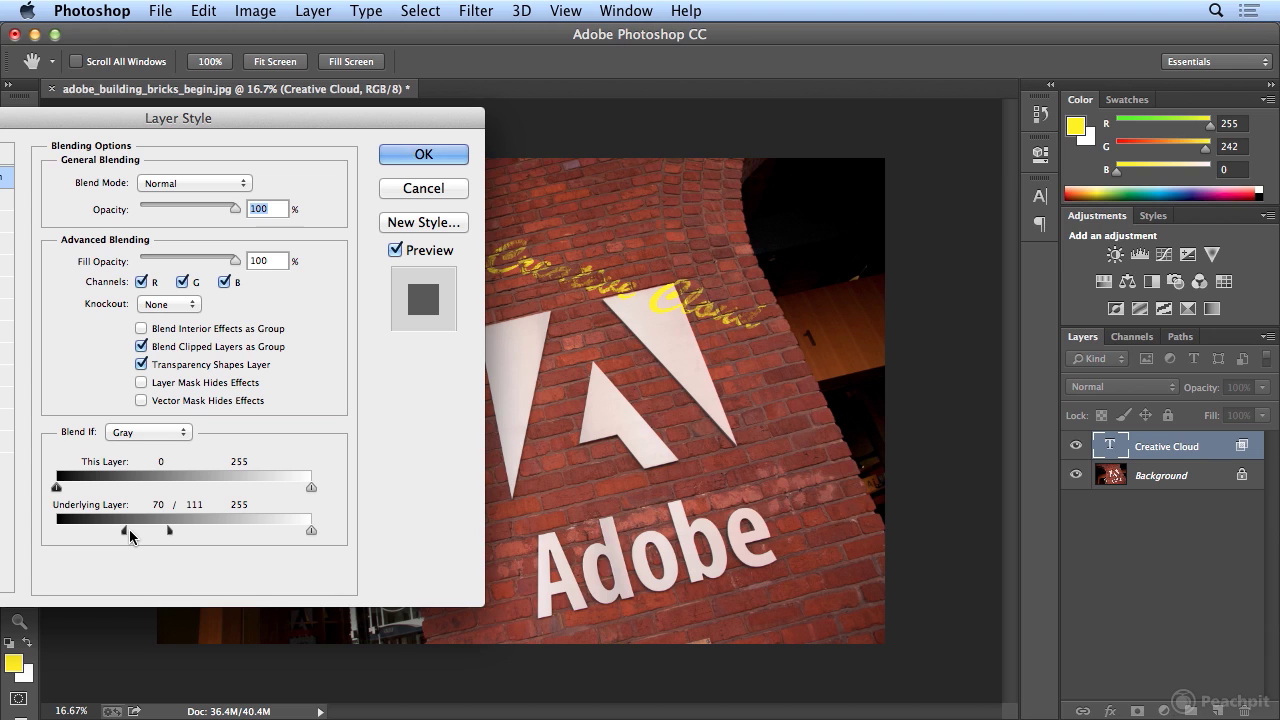
{"action": "left_click_drag", "start_coordinate": [110, 112], "coordinate": [249, 163]}
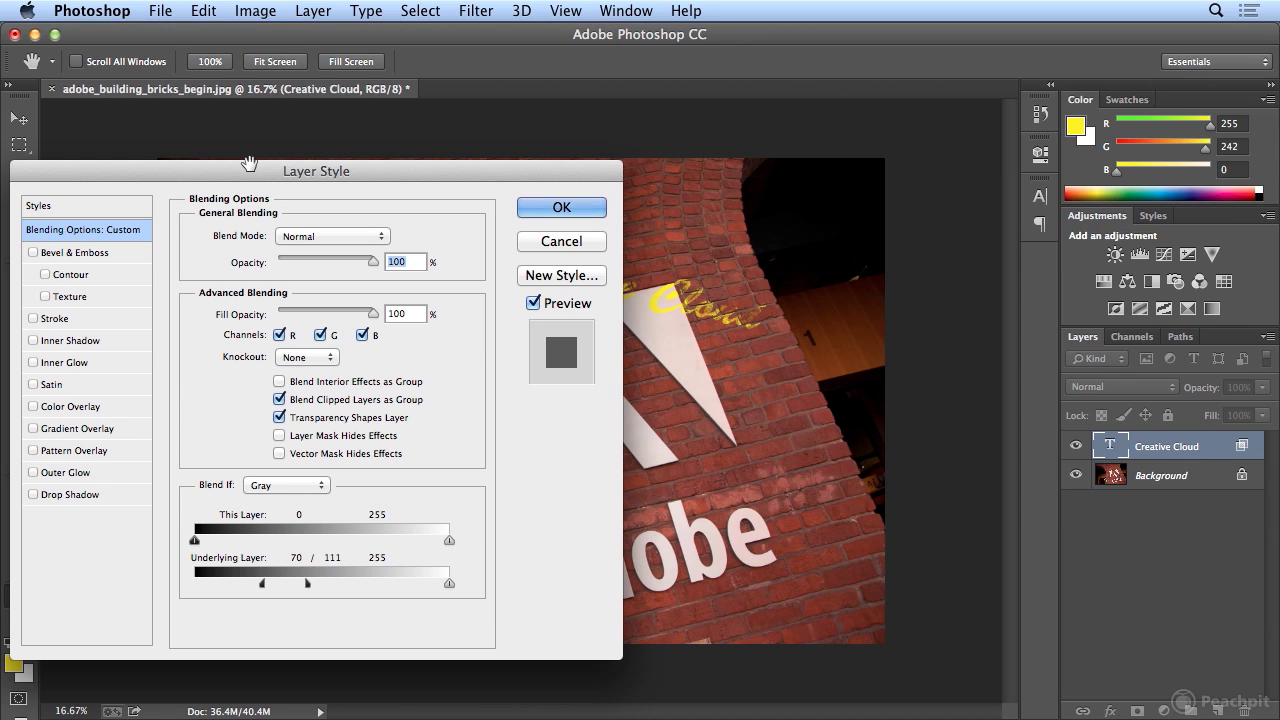
- Add a drop shadow in Normal mode at 100% opacity
{"action": "left_click", "coordinate": [103, 493]}
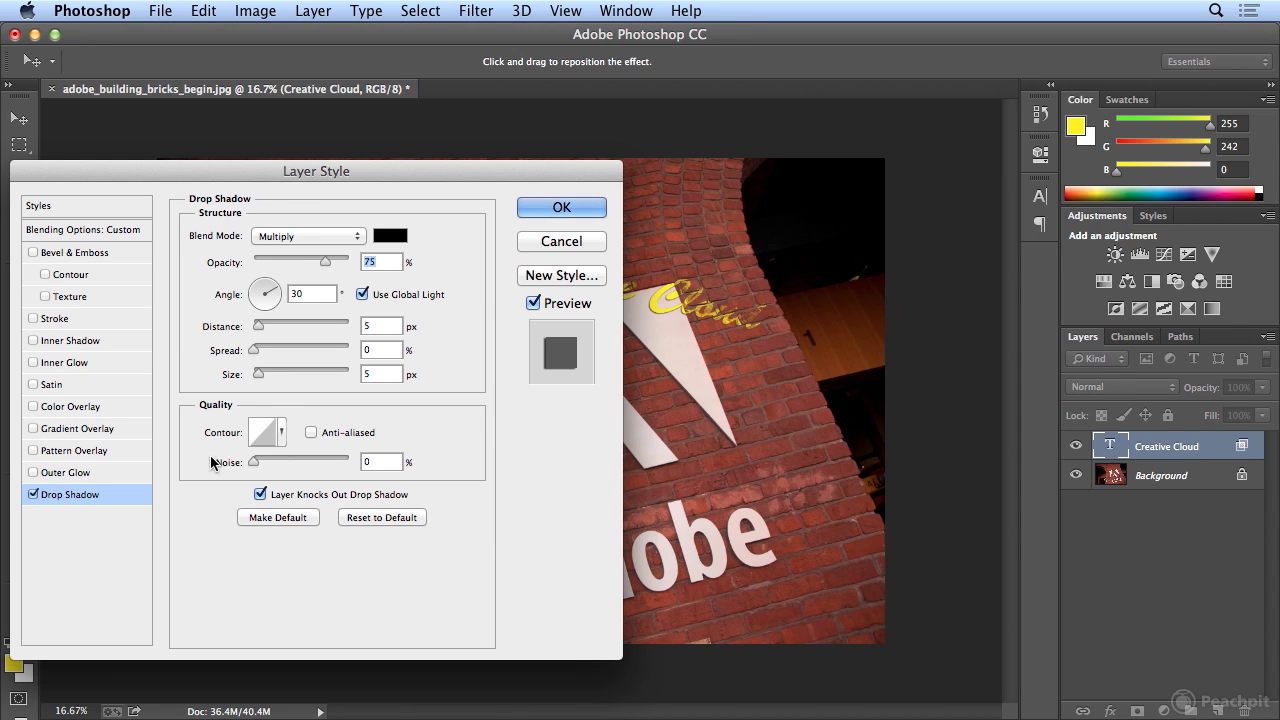
{"action": "left_click", "coordinate": [305, 237]}
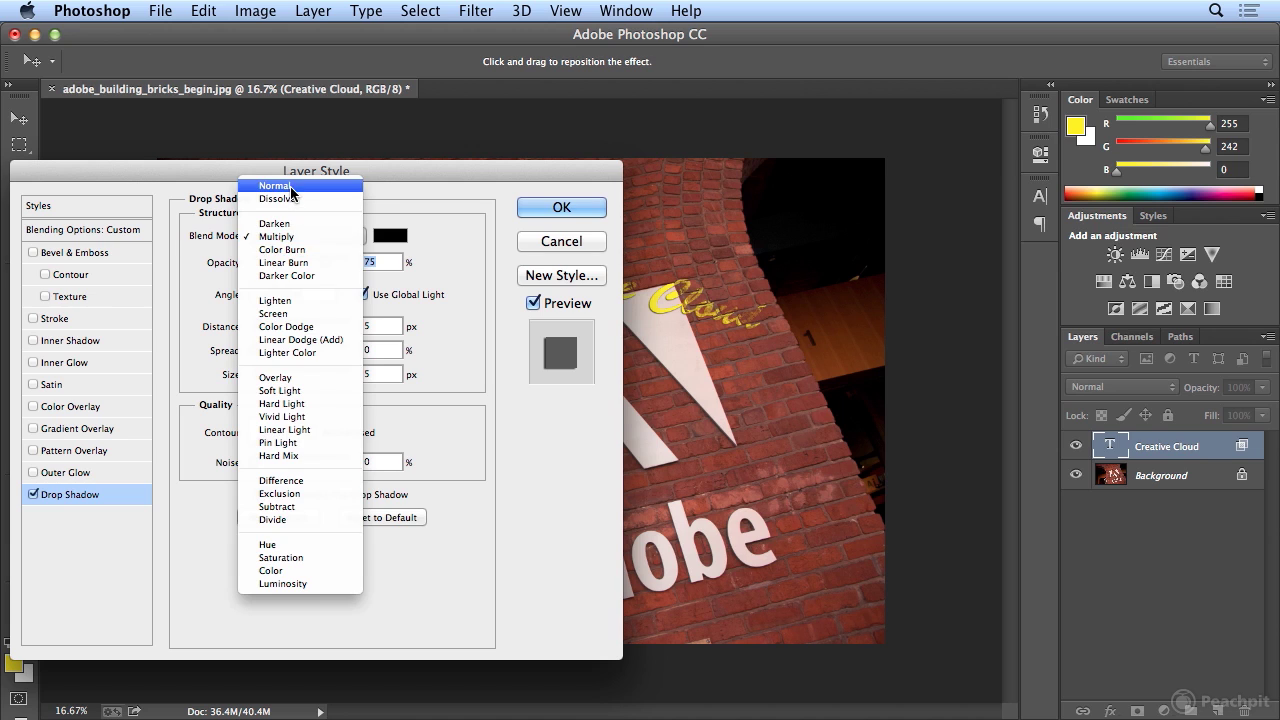
{"action": "left_click", "coordinate": [292, 193]}
{"action": "left_click_drag", "start_coordinate": [327, 264], "coordinate": [352, 268]}
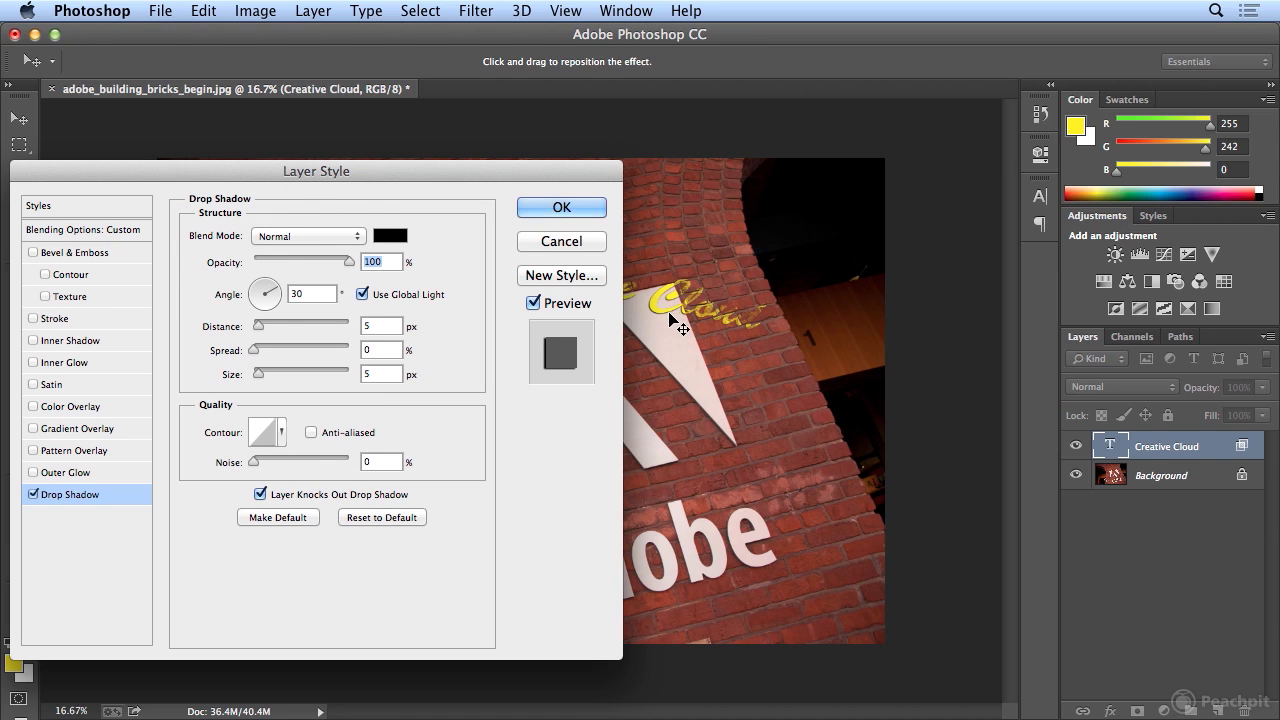
{"action": "left_click_drag", "start_coordinate": [670, 315], "coordinate": [677, 322]}
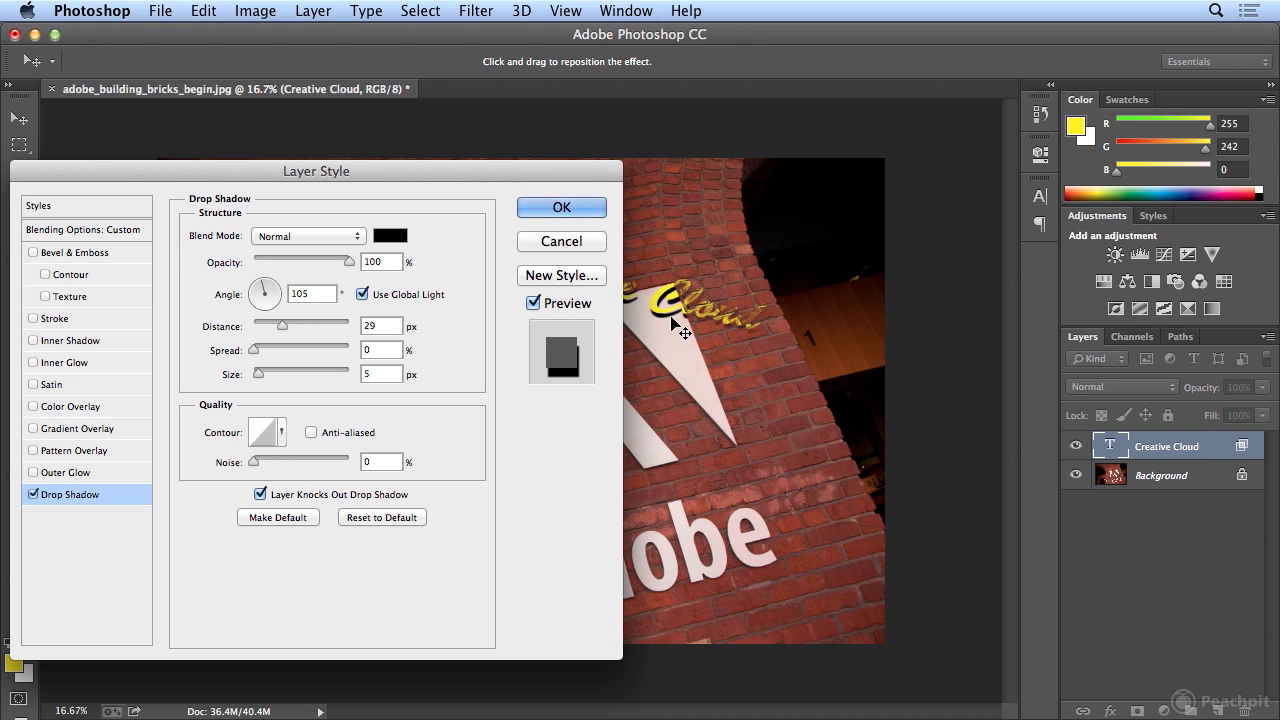
- Set the drop shadow colour to yellow CMYK 0/0/100/0 (fff200)
{"action": "left_click", "coordinate": [391, 237]}
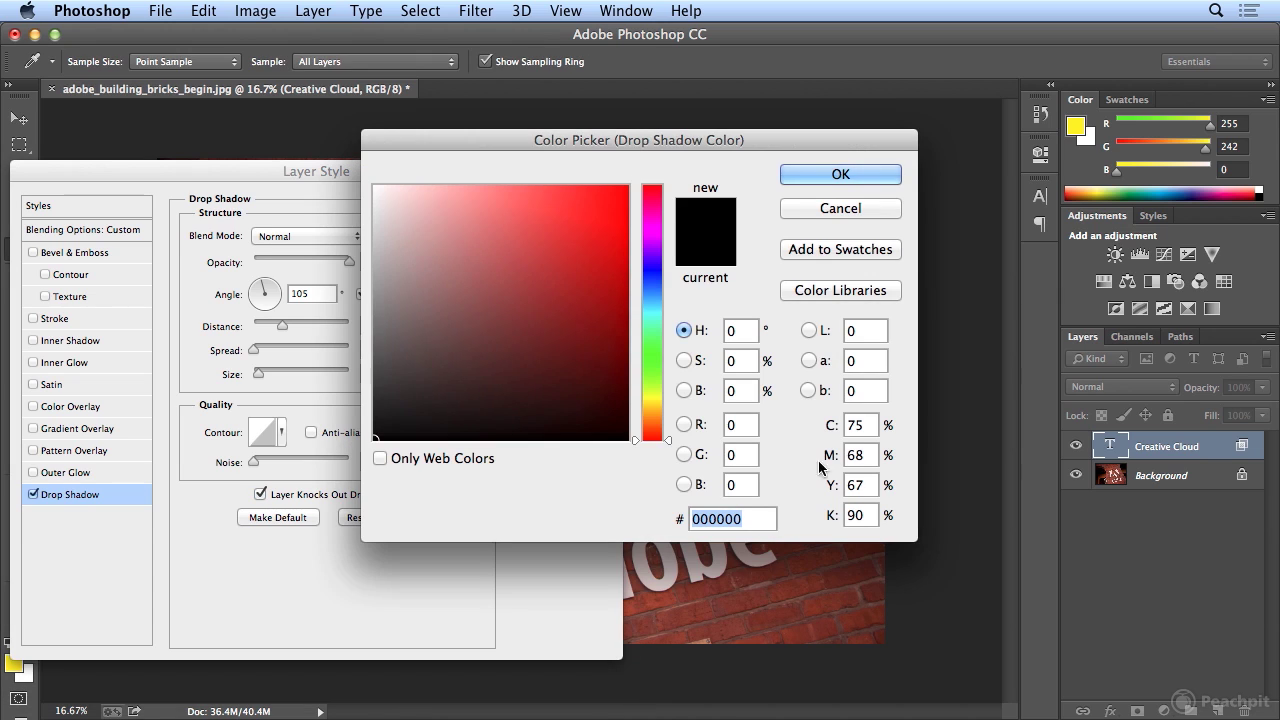
{"action": "double_click", "coordinate": [856, 424]}
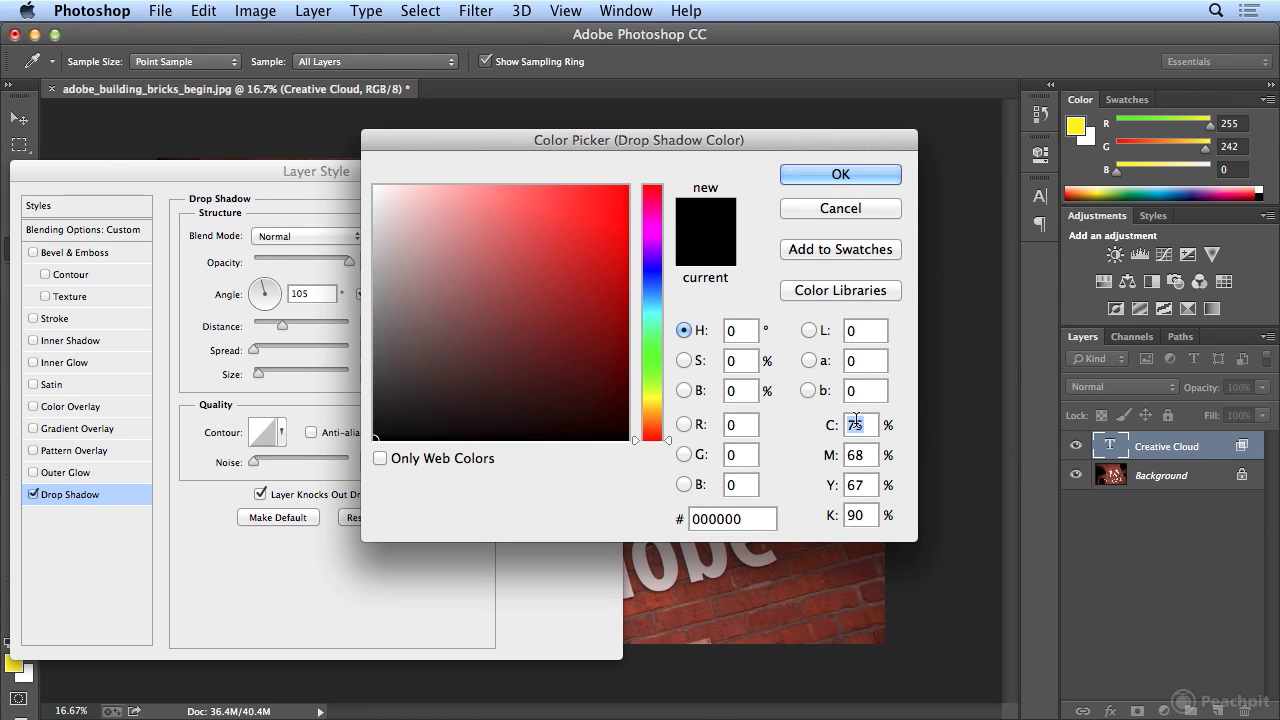
{"action": "type", "text": "0"}
{"action": "key", "text": "Tab"}
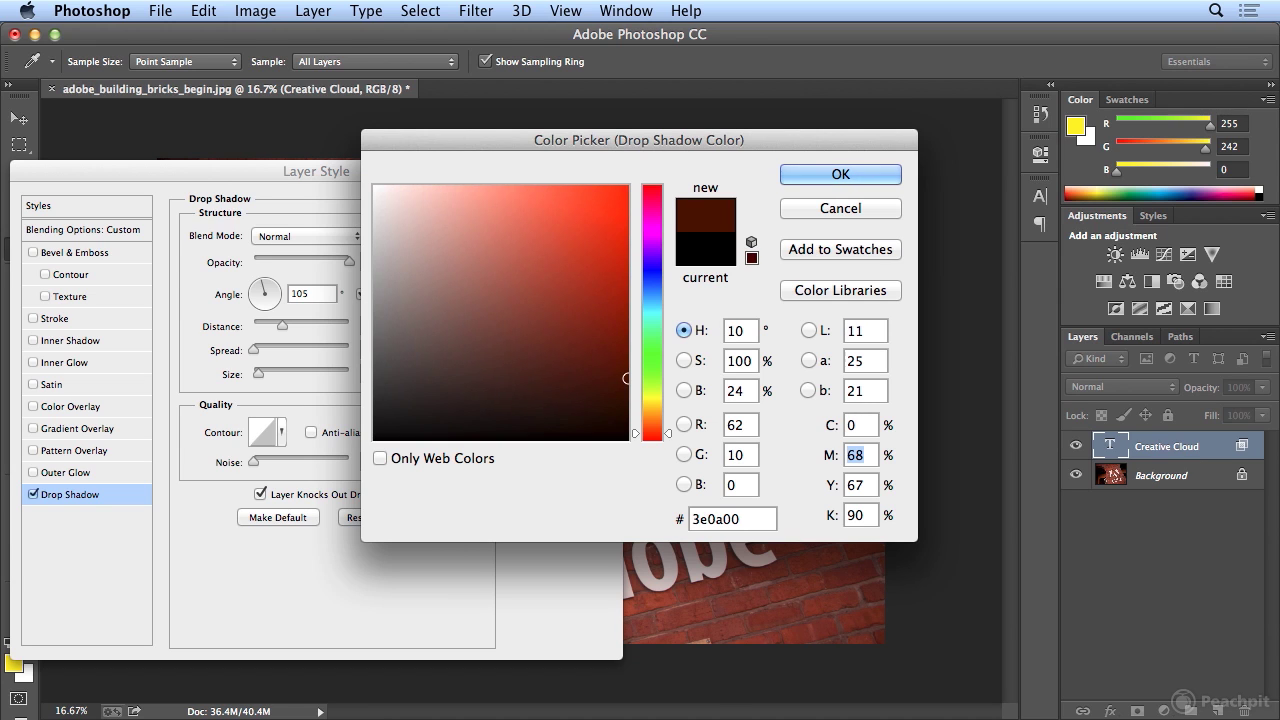
{"action": "type", "text": "0"}
{"action": "key", "text": "Tab"}
{"action": "type", "text": "10"}
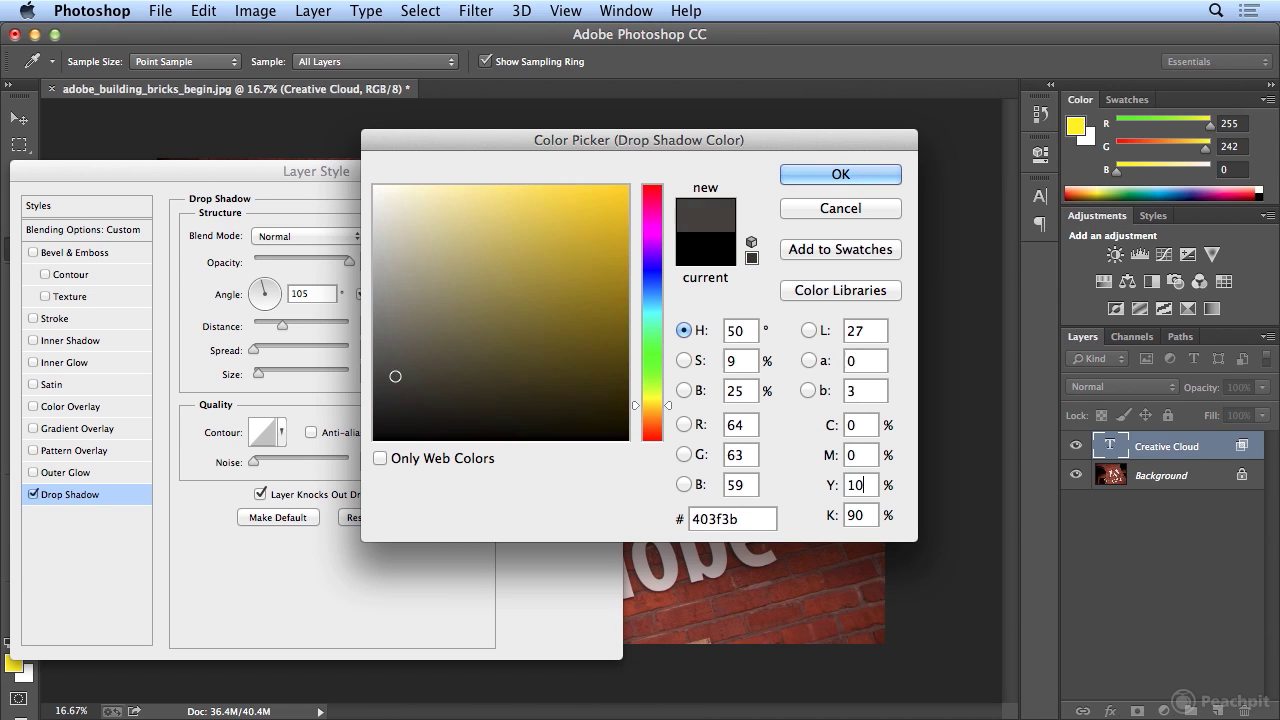
{"action": "type", "text": "0"}
{"action": "key", "text": "Tab"}
{"action": "type", "text": "0"}
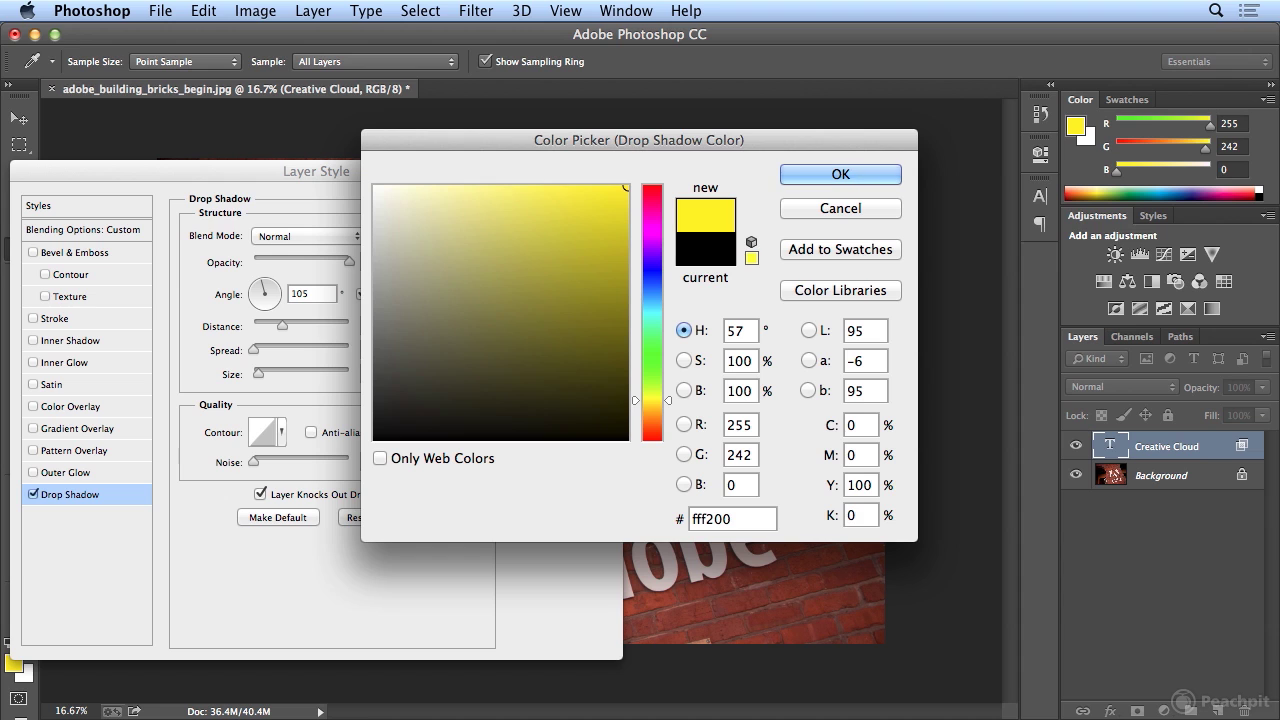
{"action": "key", "text": "Return"}
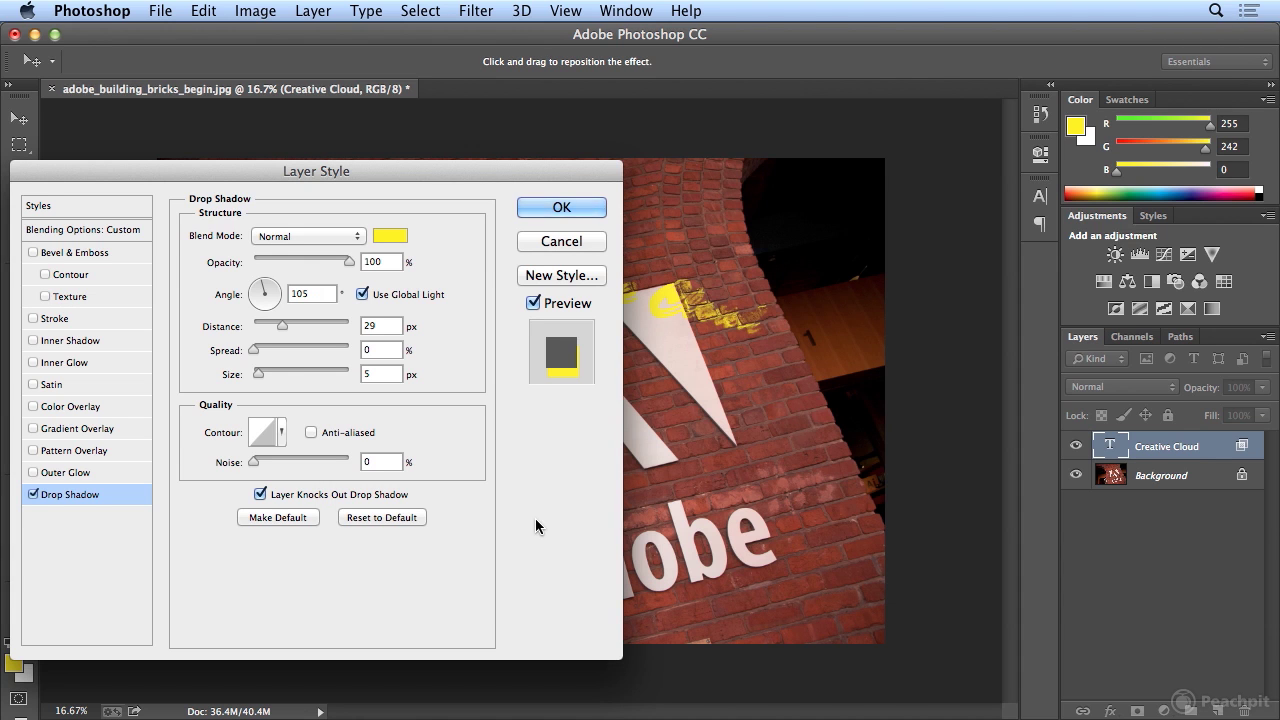
- Give the shadow 0 distance, 39% spread and 16 px size, and apply the style
{"action": "left_click", "coordinate": [342, 320]}
{"action": "type", "text": "0"}
{"action": "key", "text": "Tab"}
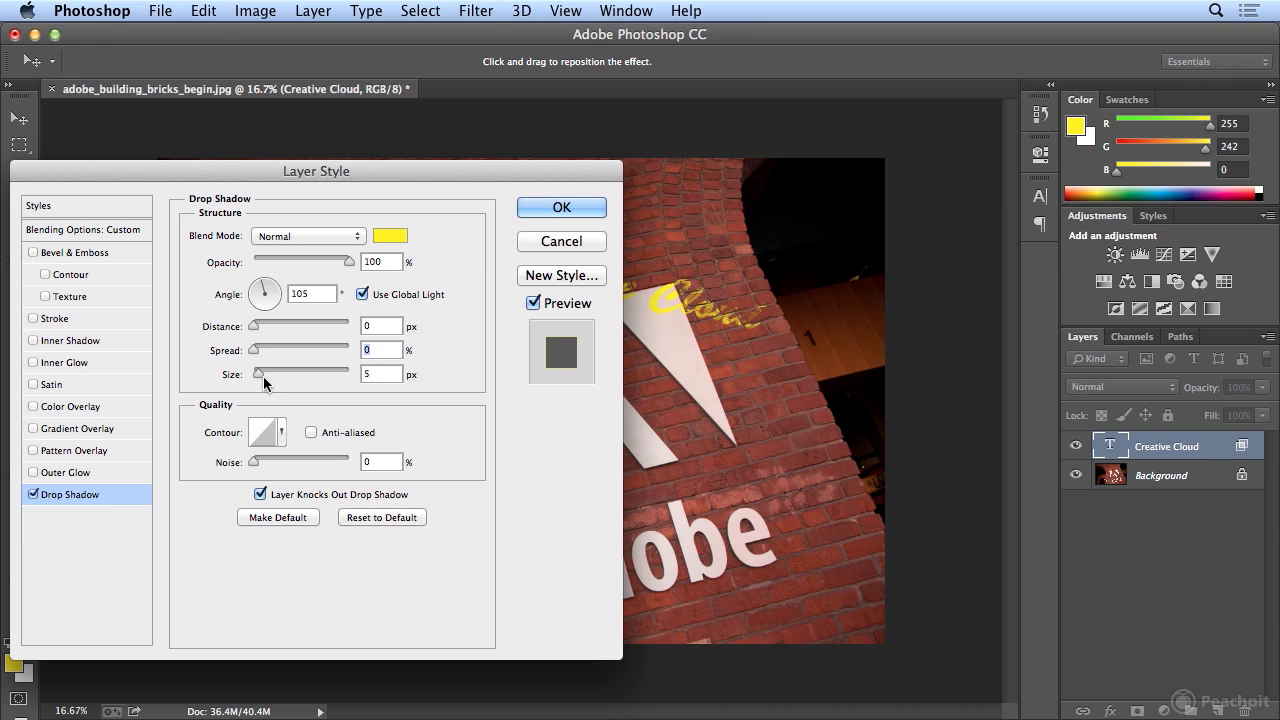
{"action": "left_click_drag", "start_coordinate": [263, 376], "coordinate": [290, 353]}
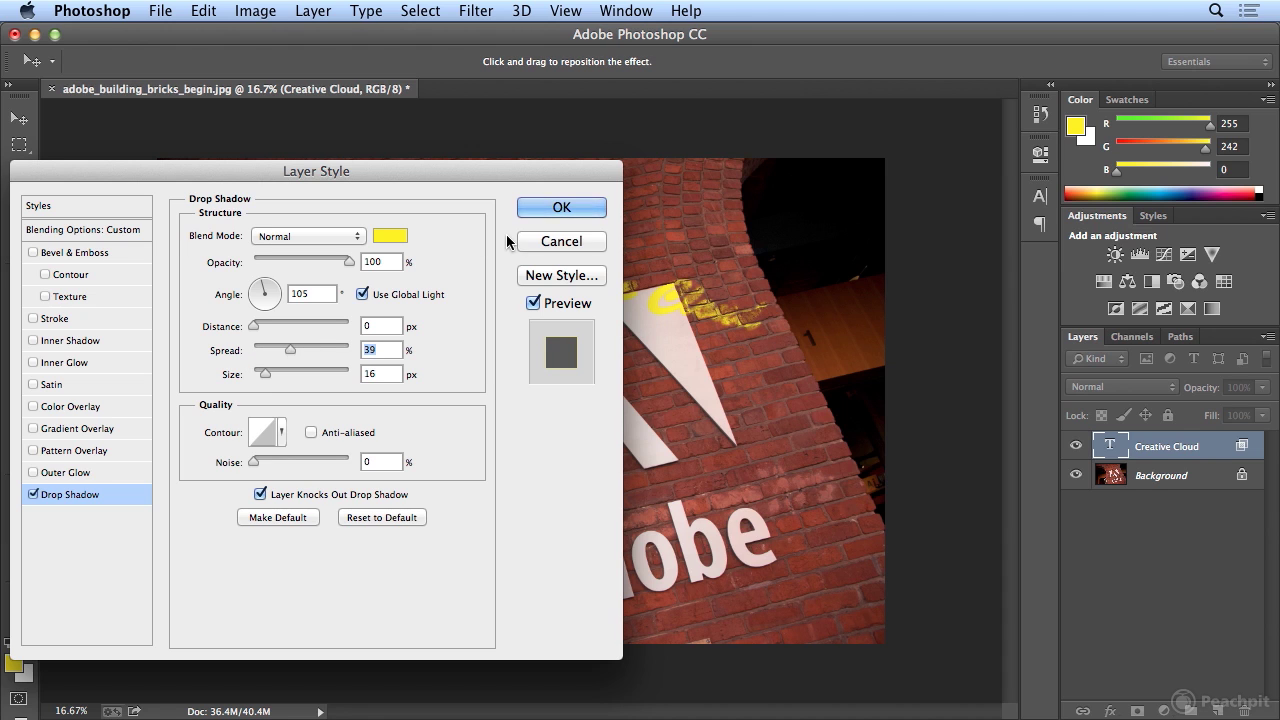
{"action": "left_click", "coordinate": [534, 211]}
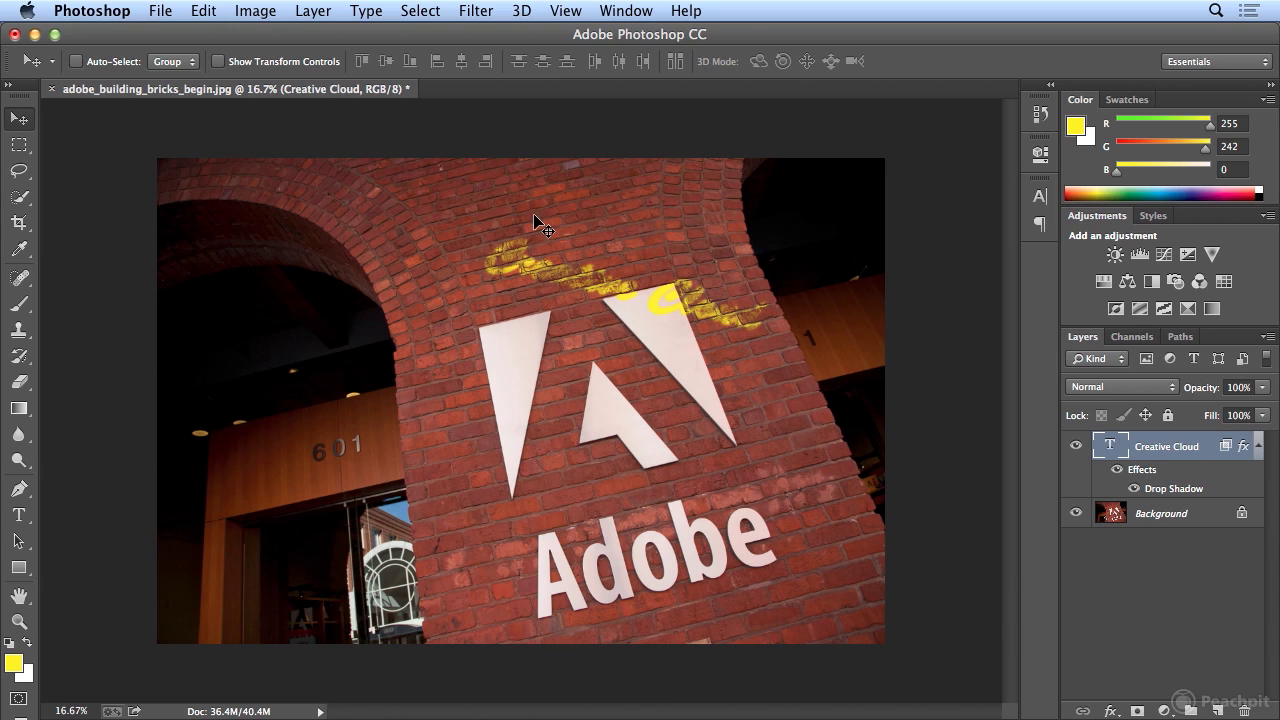
- Rotate the text about -5°, move it down over the Adobe logo, and set layer opacity to 62%
{"action": "left_click", "coordinate": [205, 11]}
{"action": "left_click", "coordinate": [403, 259]}
{"action": "left_click_drag", "start_coordinate": [439, 195], "coordinate": [425, 222]}
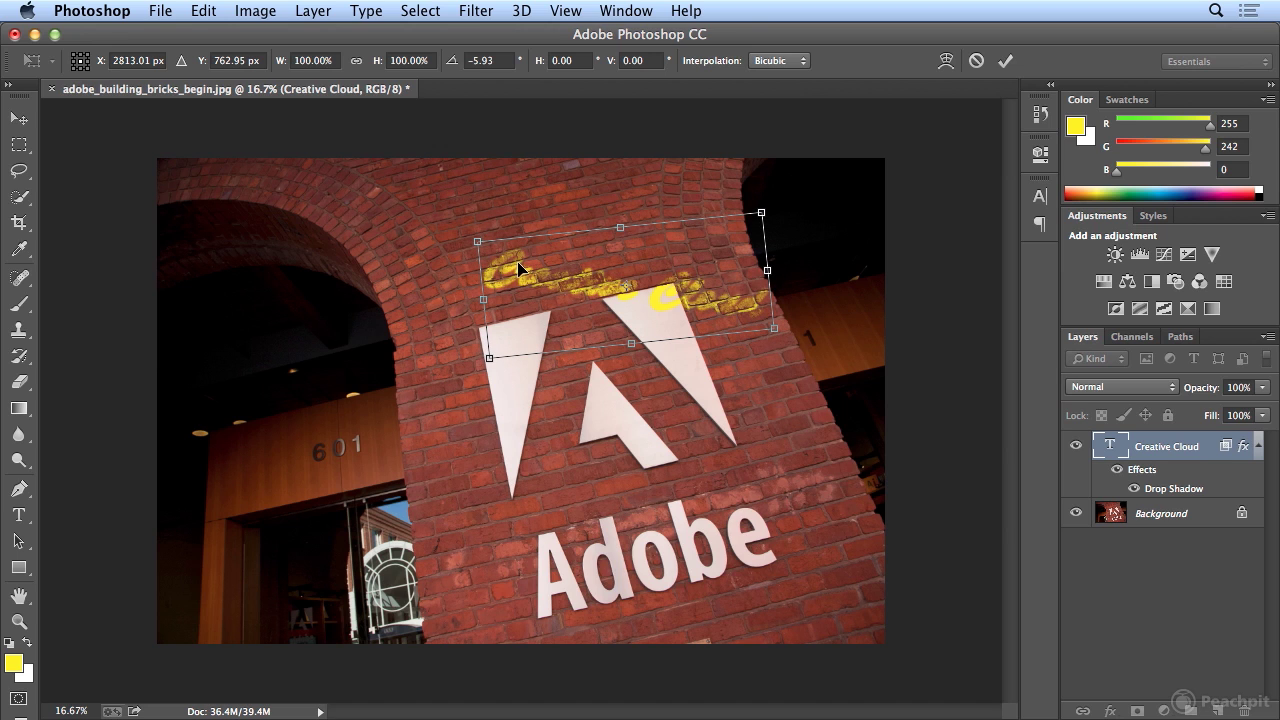
{"action": "left_click_drag", "start_coordinate": [518, 268], "coordinate": [534, 345]}
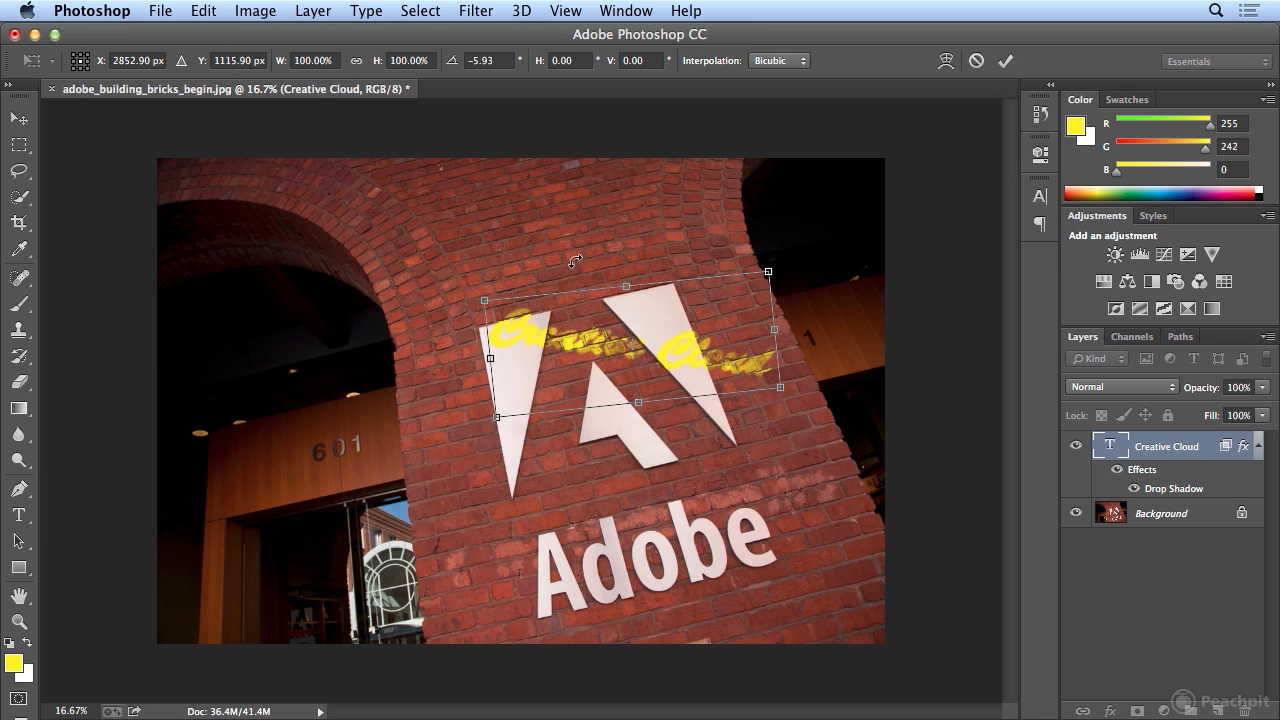
{"action": "key", "text": "Return"}
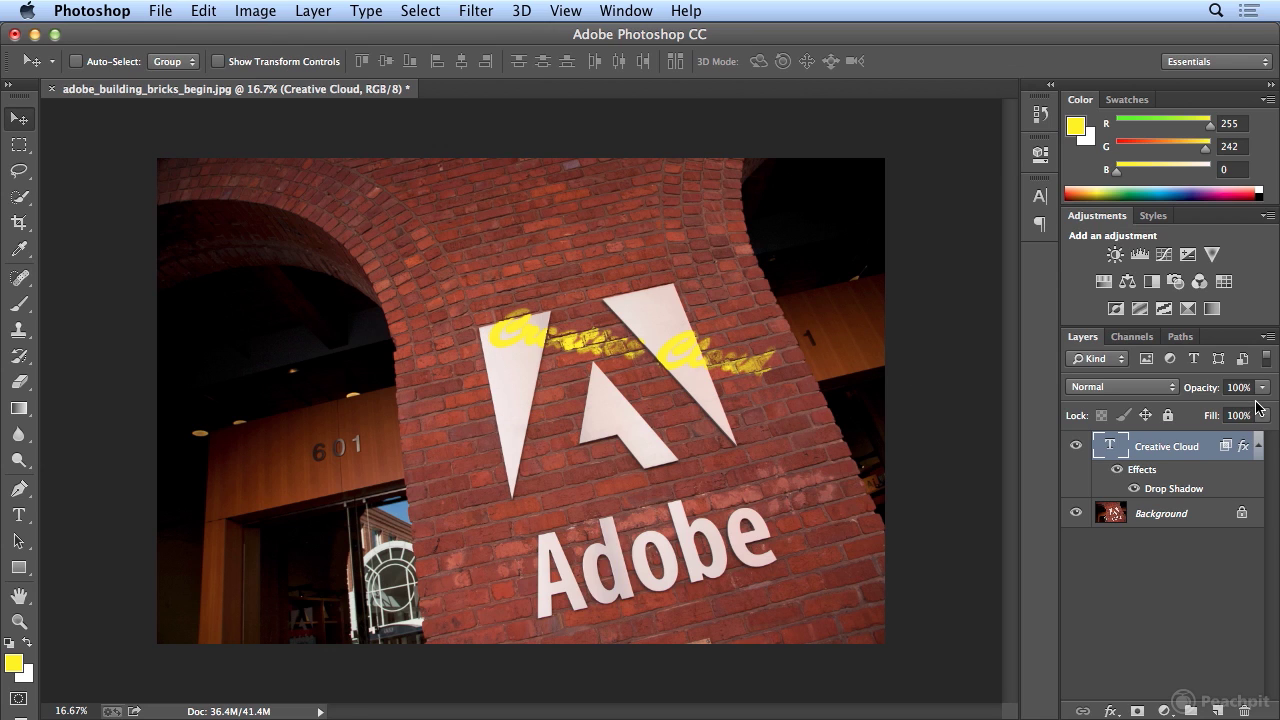
{"action": "left_click", "coordinate": [1264, 388]}
{"action": "left_click_drag", "start_coordinate": [1266, 408], "coordinate": [1232, 416]}
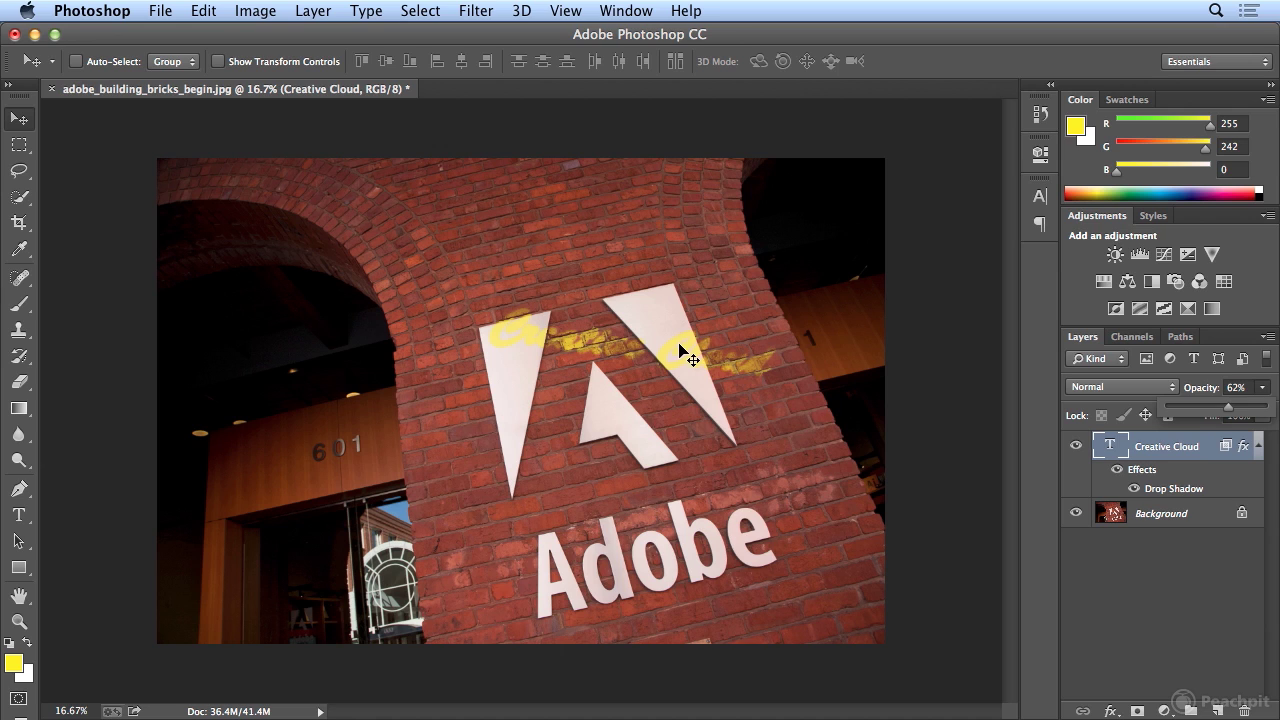
- Give the Creative Cloud text an Arc warp style with the bend set to 0
{"action": "key", "text": "t"}
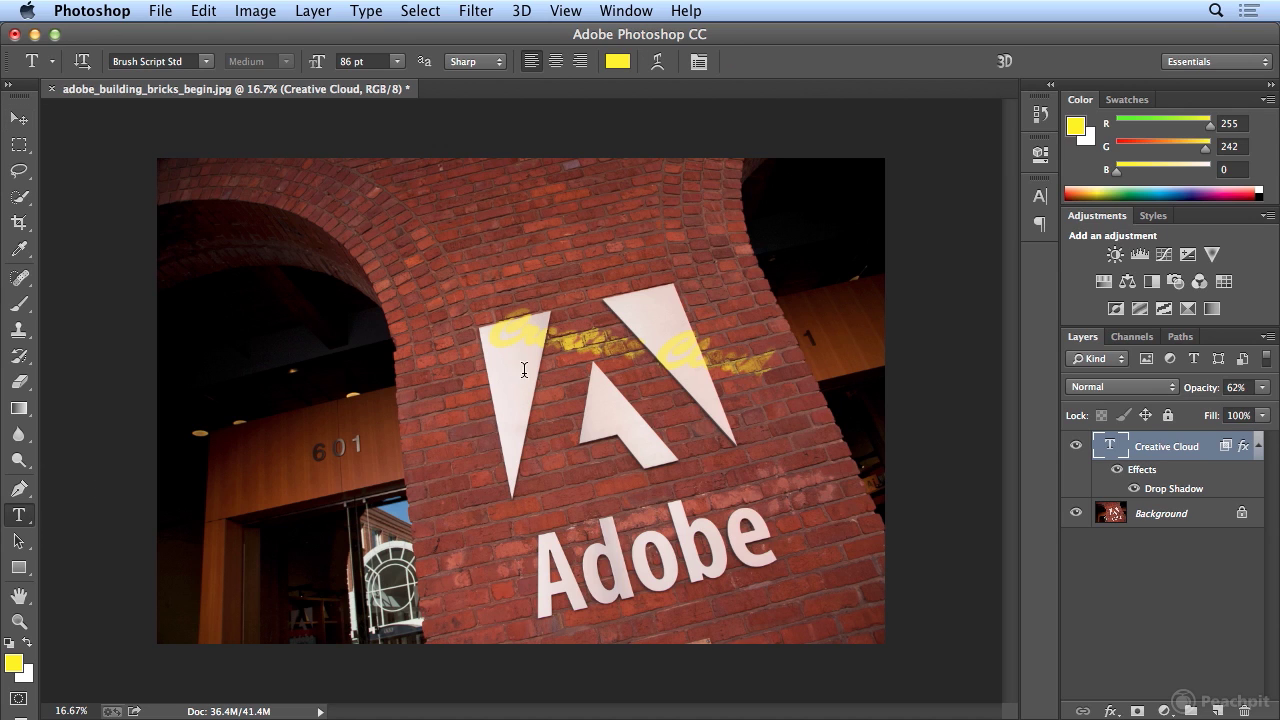
{"action": "left_click", "coordinate": [658, 67]}
{"action": "left_click_drag", "start_coordinate": [606, 215], "coordinate": [915, 180]}
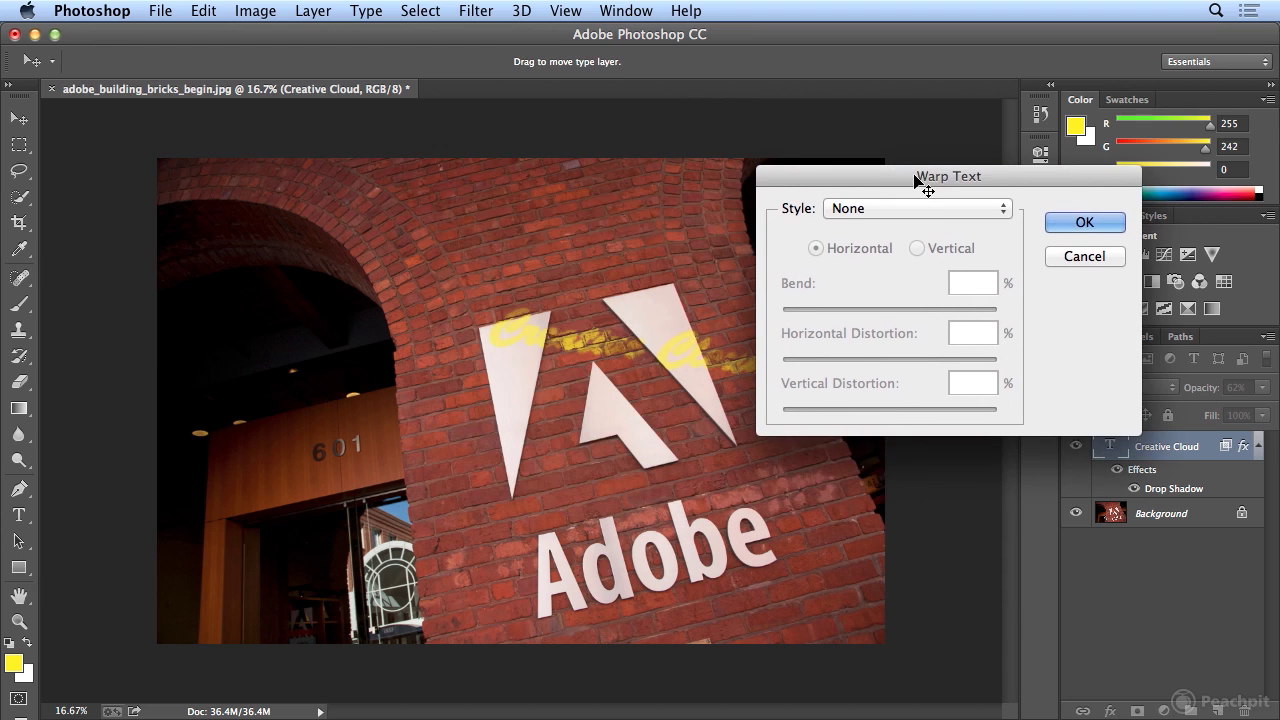
{"action": "left_click", "coordinate": [904, 211]}
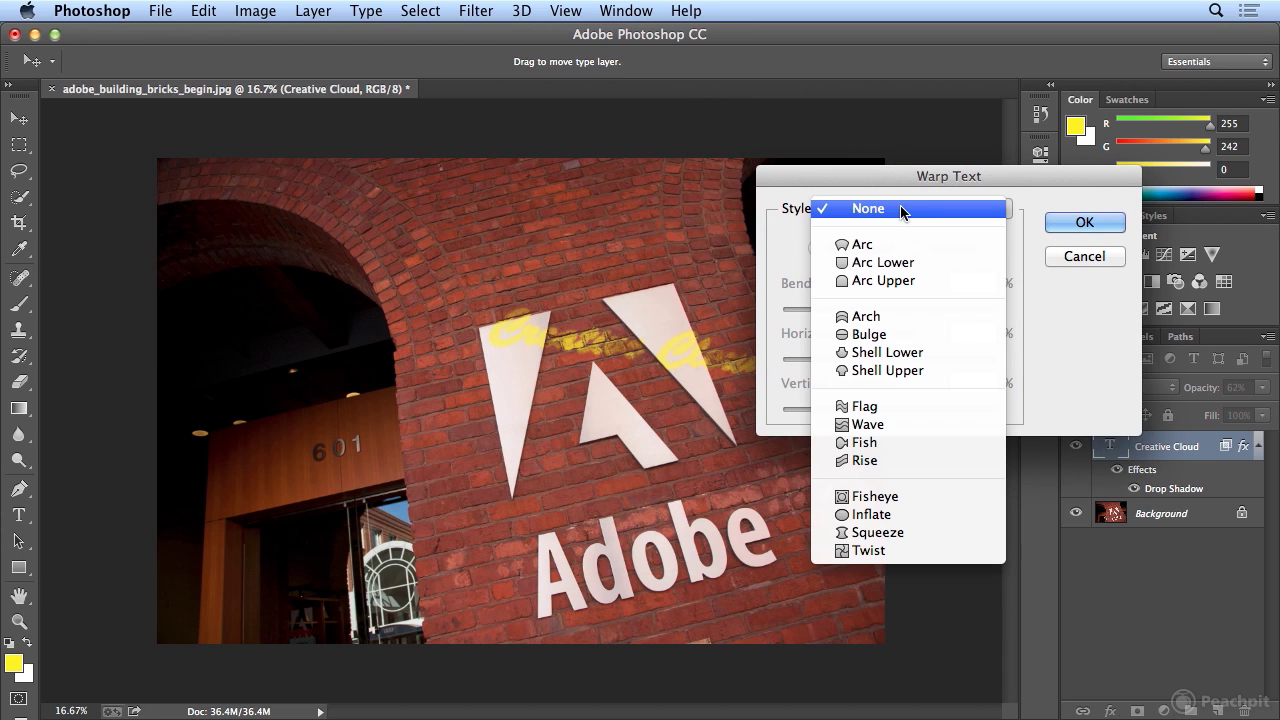
{"action": "left_click", "coordinate": [894, 240]}
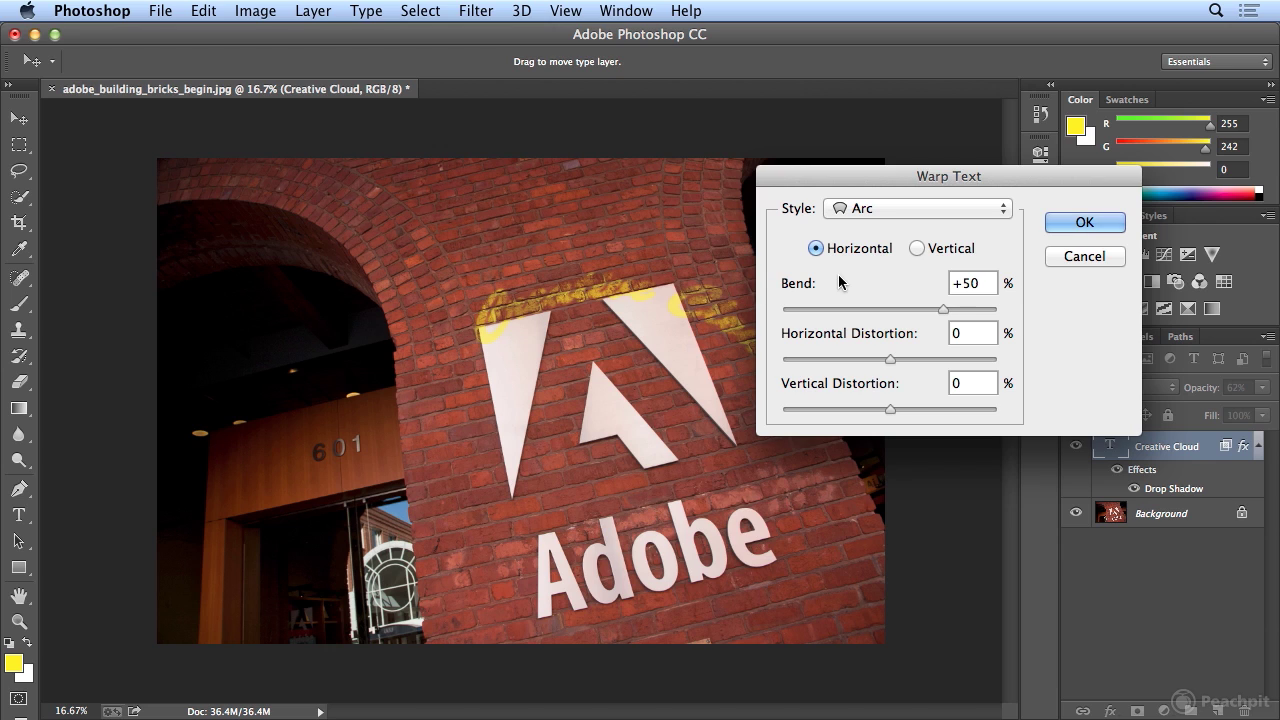
{"action": "left_click", "coordinate": [987, 281]}
{"action": "type", "text": "0"}
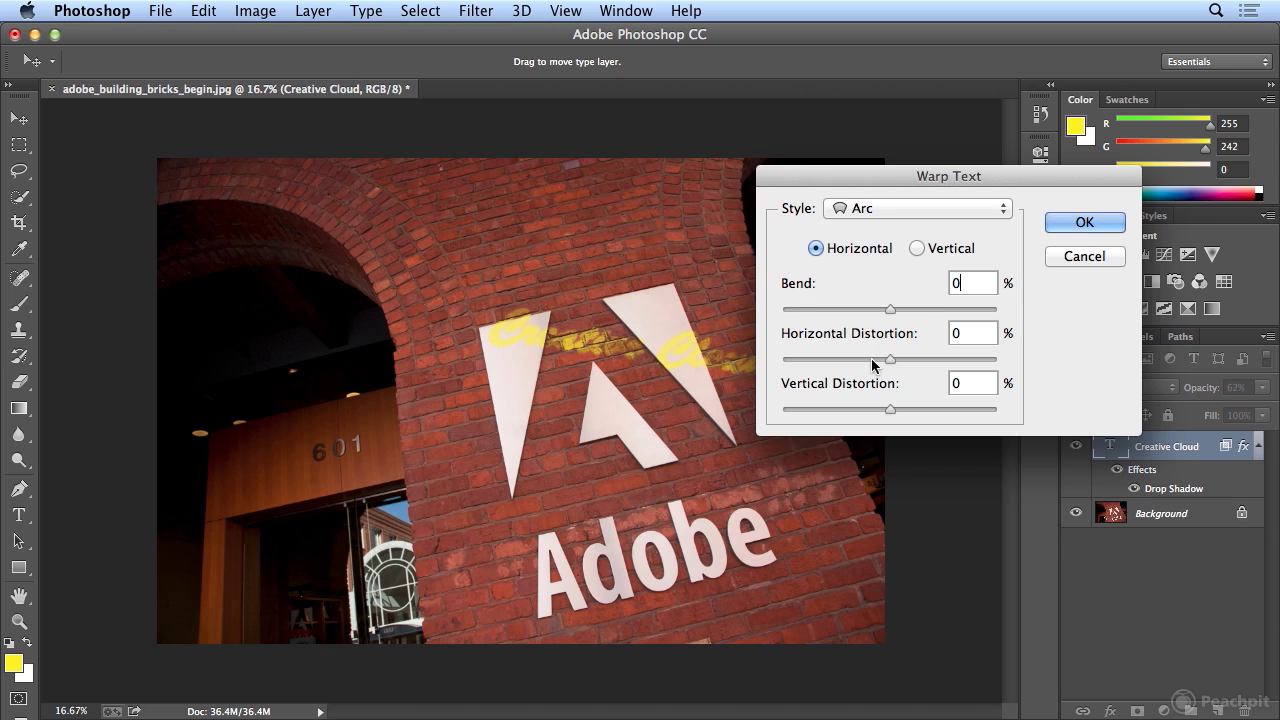
- Set a negative horizontal distortion with 0 vertical distortion and apply the warp
{"action": "left_click_drag", "start_coordinate": [892, 360], "coordinate": [931, 366]}
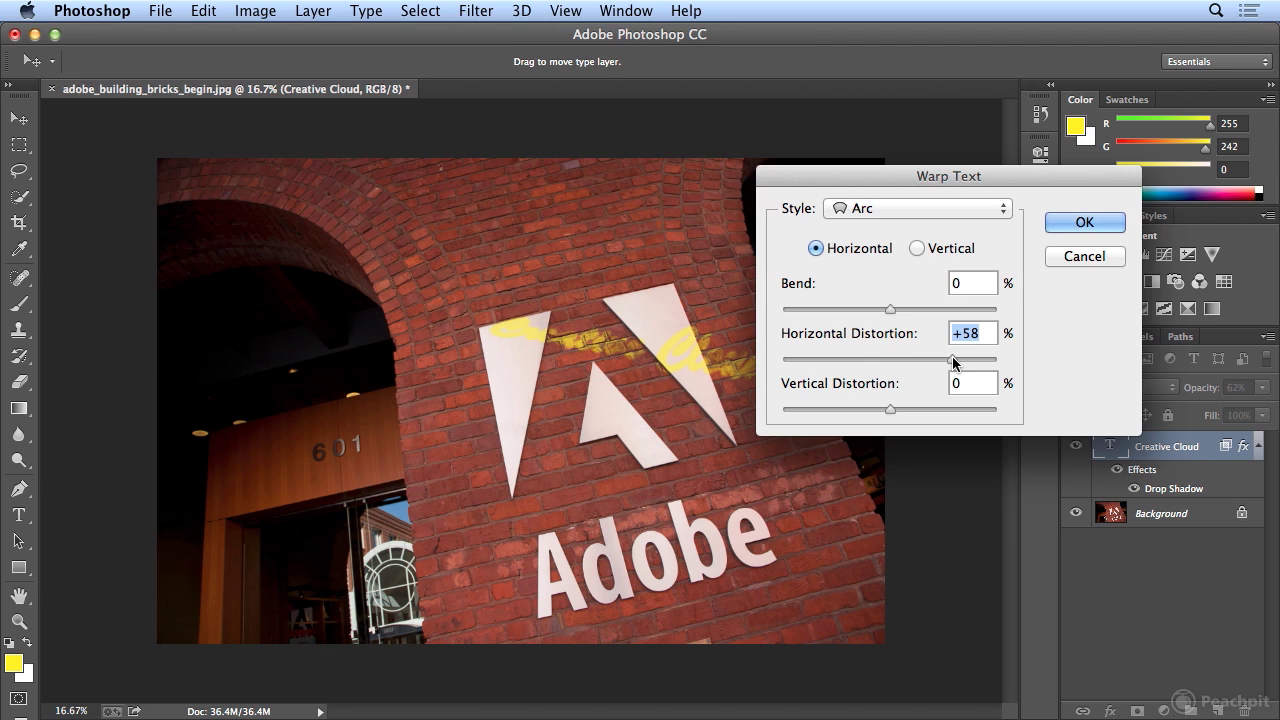
{"action": "left_click_drag", "start_coordinate": [953, 359], "coordinate": [894, 363]}
{"action": "left_click_drag", "start_coordinate": [890, 408], "coordinate": [941, 407]}
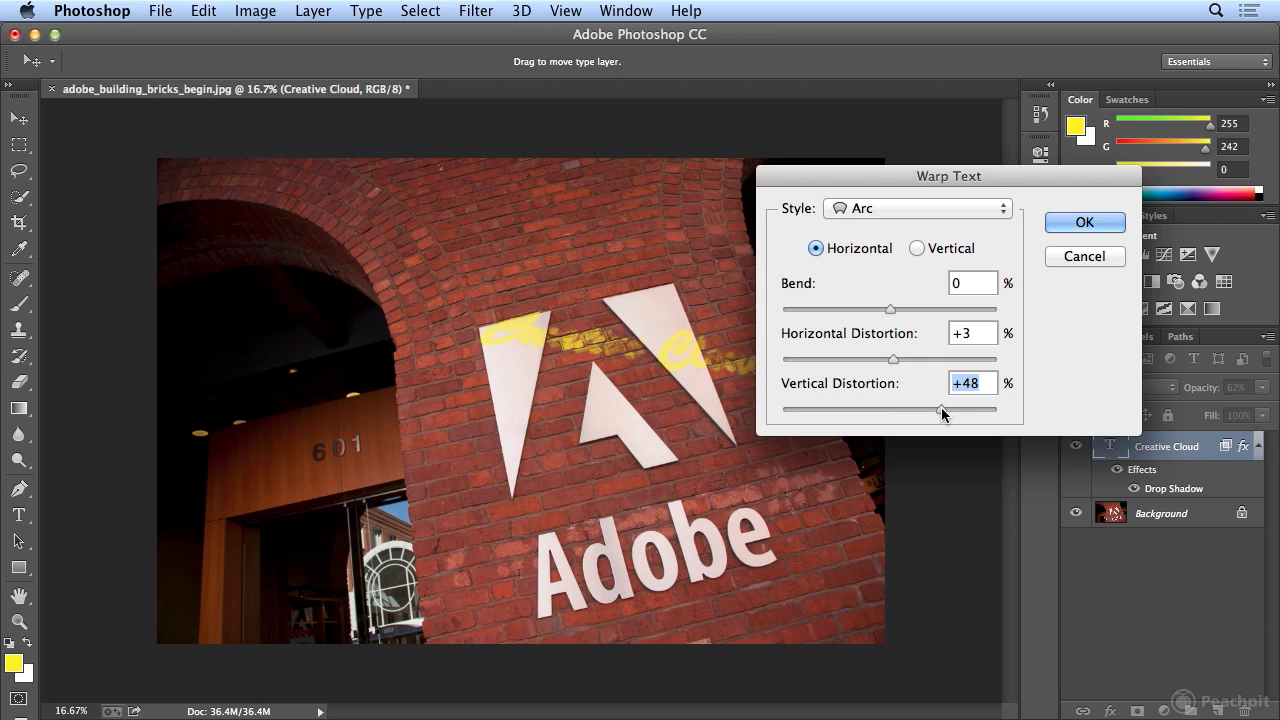
{"action": "type", "text": "0"}
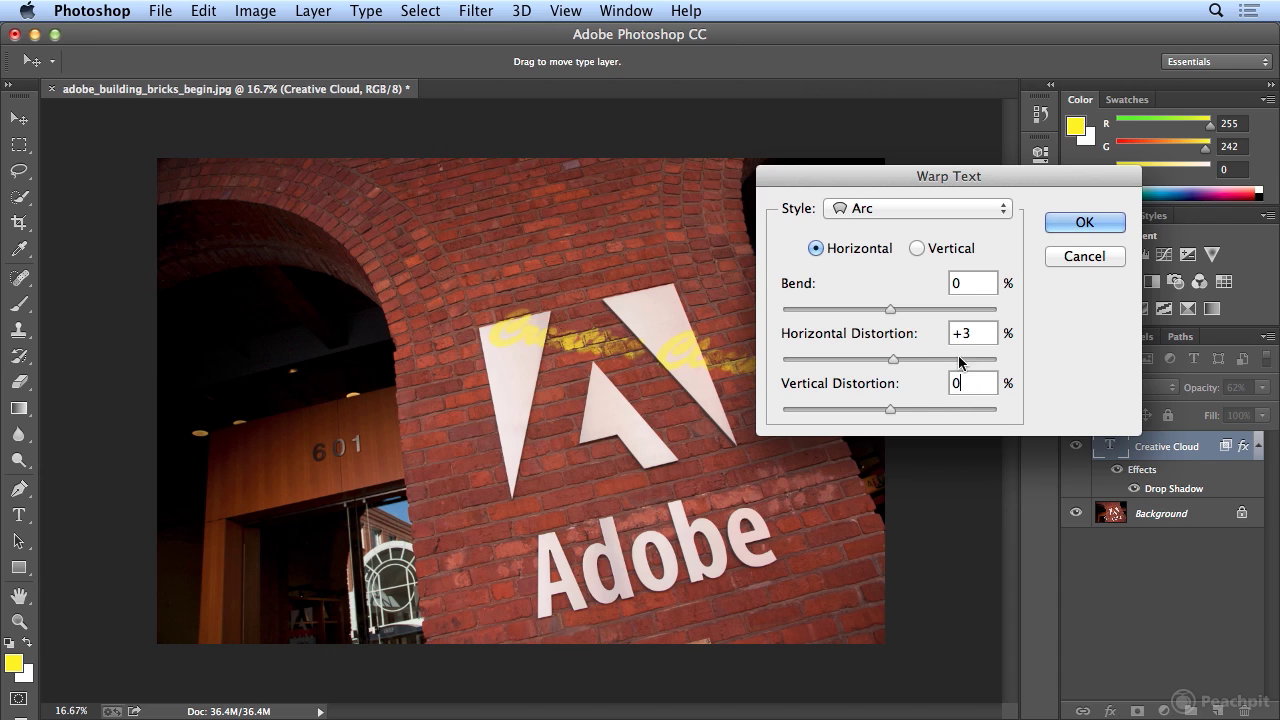
{"action": "left_click_drag", "start_coordinate": [897, 368], "coordinate": [874, 369]}
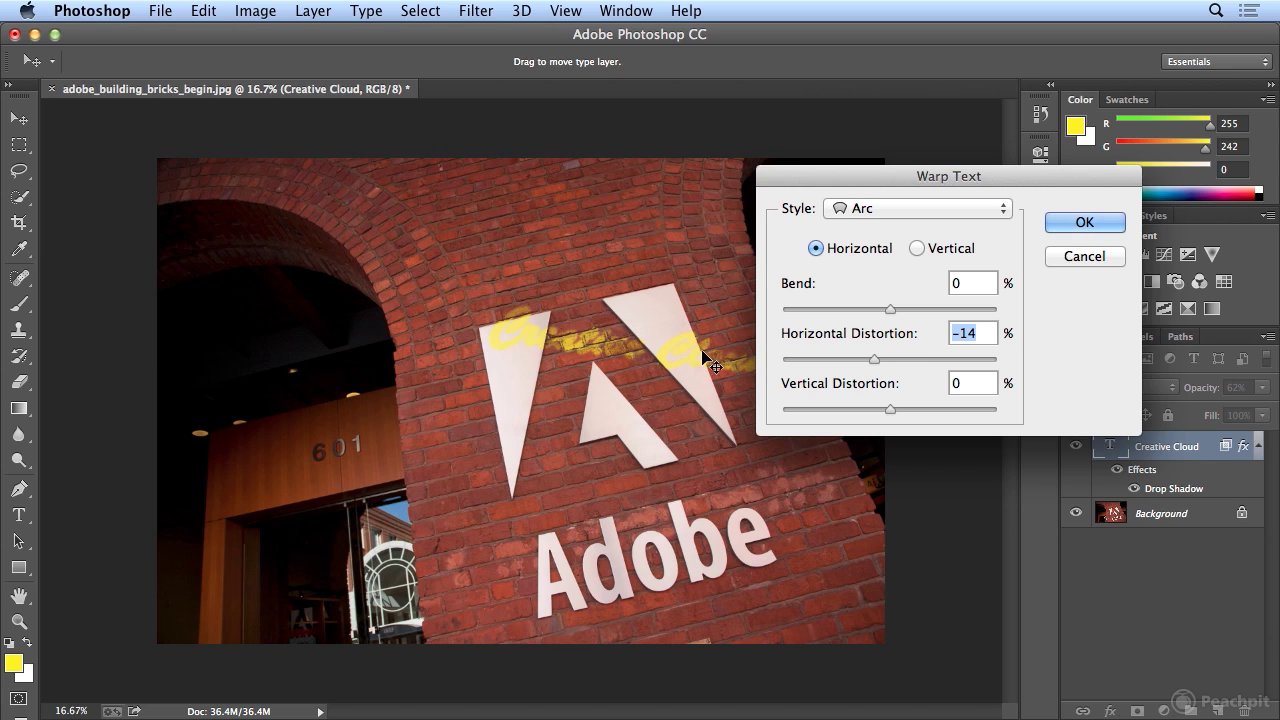
{"action": "left_click_drag", "start_coordinate": [880, 367], "coordinate": [865, 366]}
{"action": "mouse_move", "coordinate": [858, 362]}
{"action": "left_mouse_down"}
{"action": "mouse_move", "coordinate": [845, 363]}
{"action": "mouse_move", "coordinate": [883, 363]}
{"action": "left_mouse_up"}
{"action": "left_click", "coordinate": [1075, 232]}
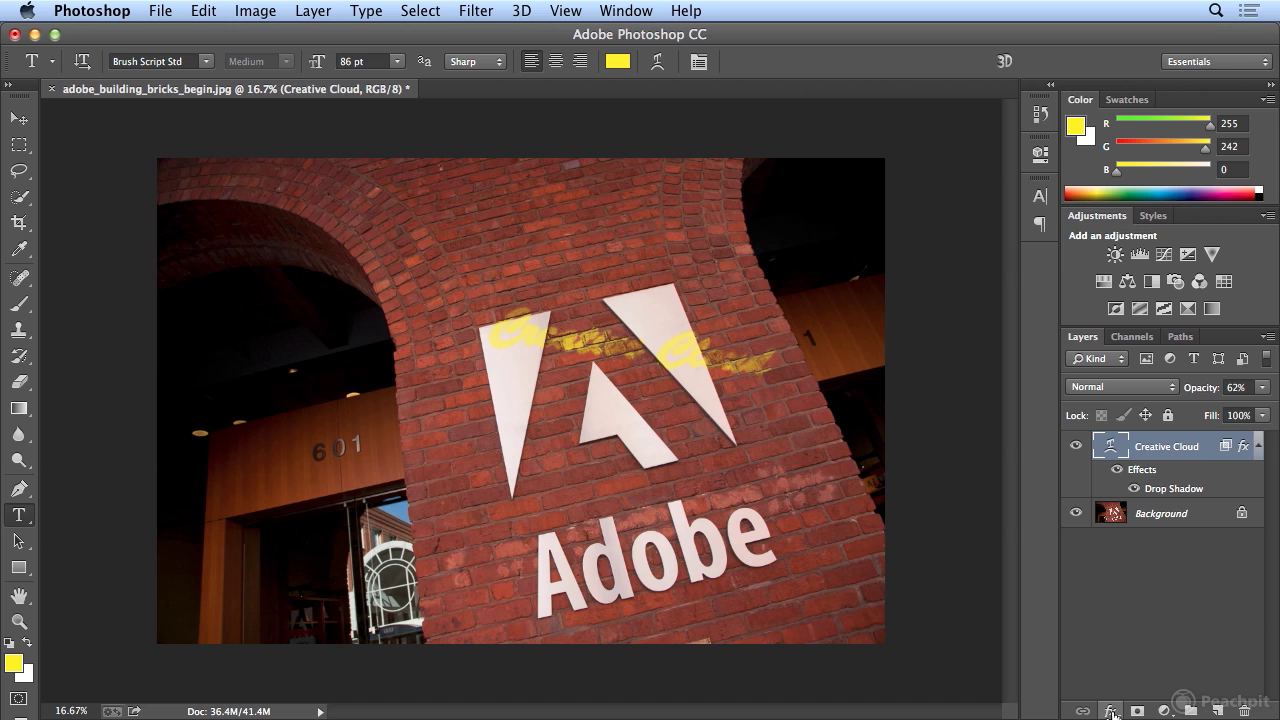
{"action": "left_click", "coordinate": [1111, 711]}
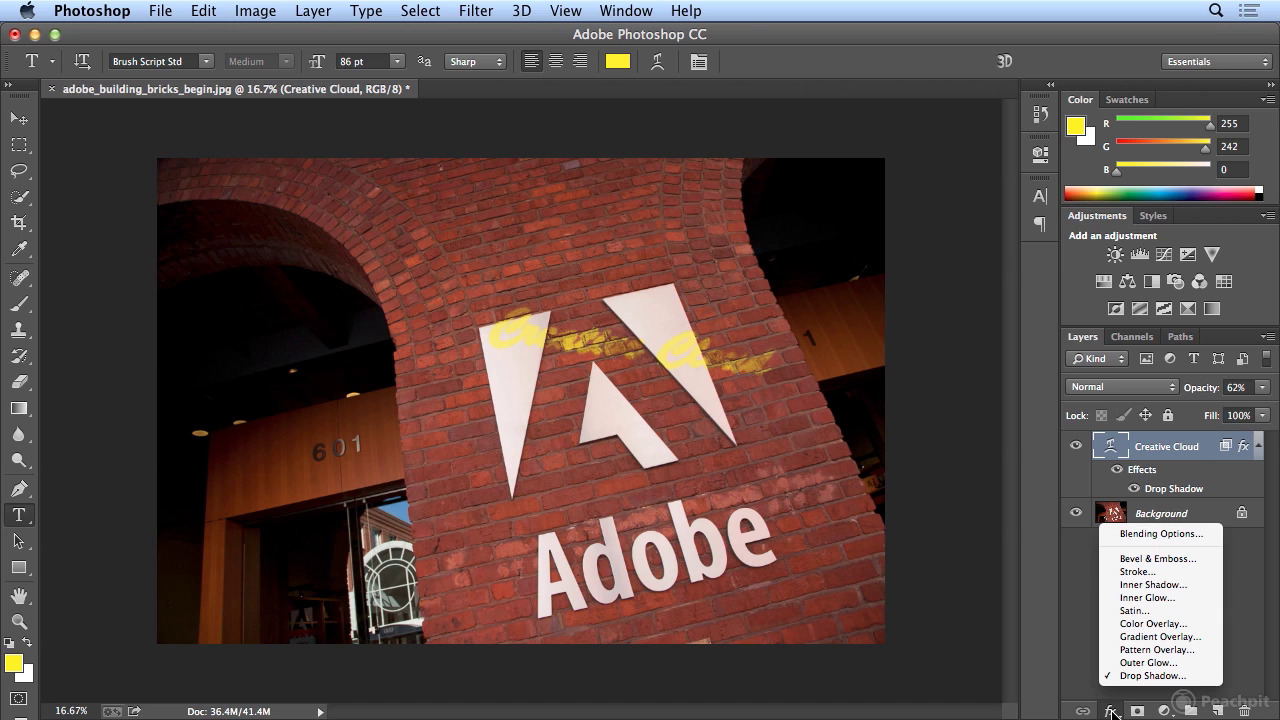
{"action": "left_click", "coordinate": [1119, 538]}
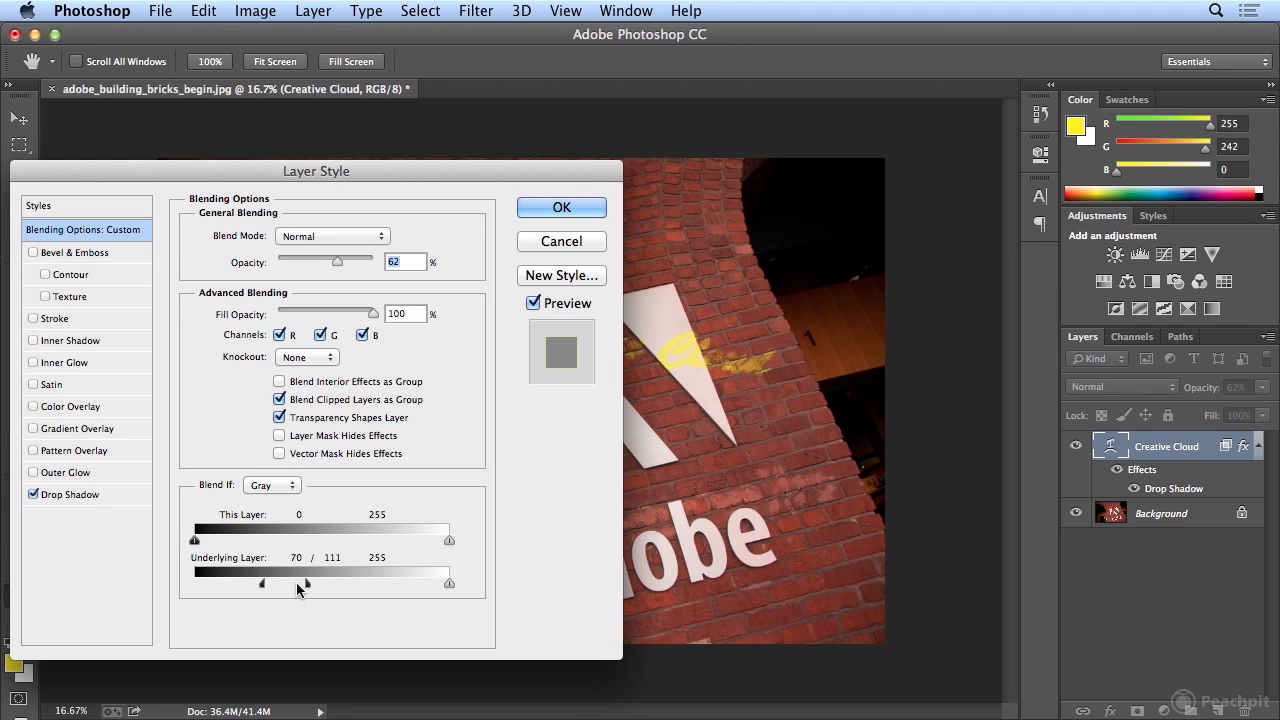
{"action": "left_click", "coordinate": [92, 495]}
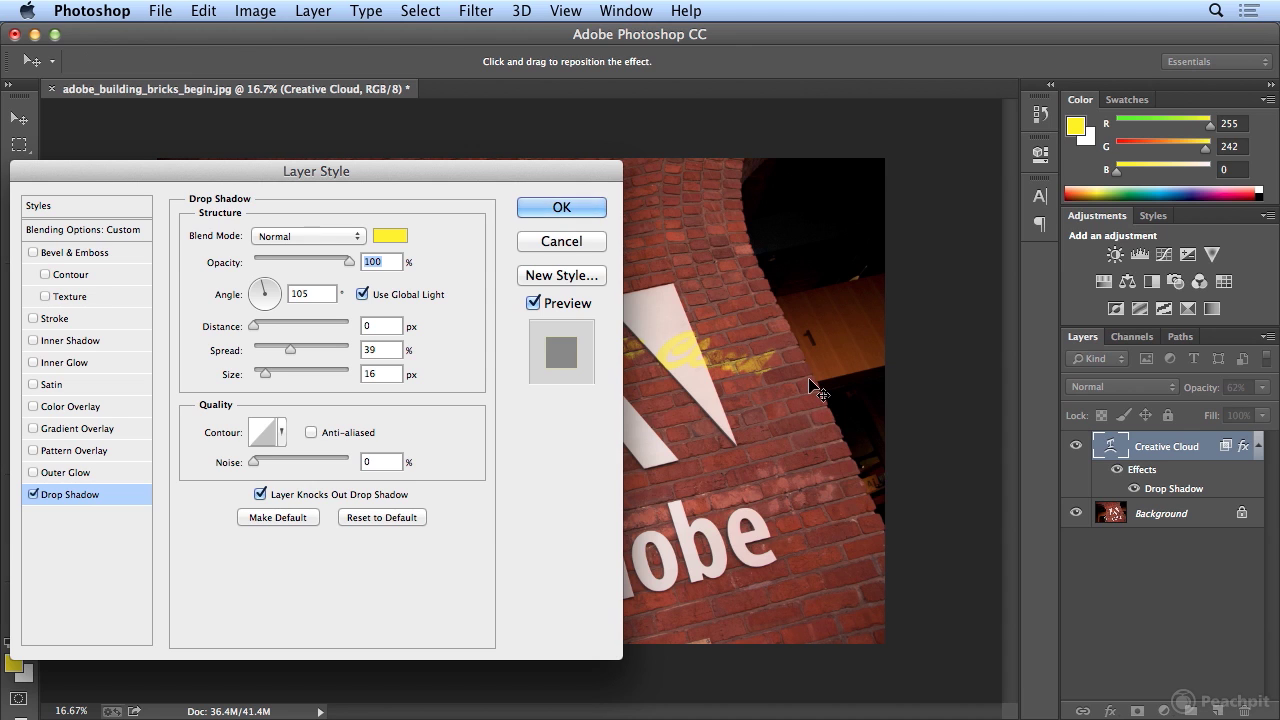
{"action": "left_click", "coordinate": [525, 207]}
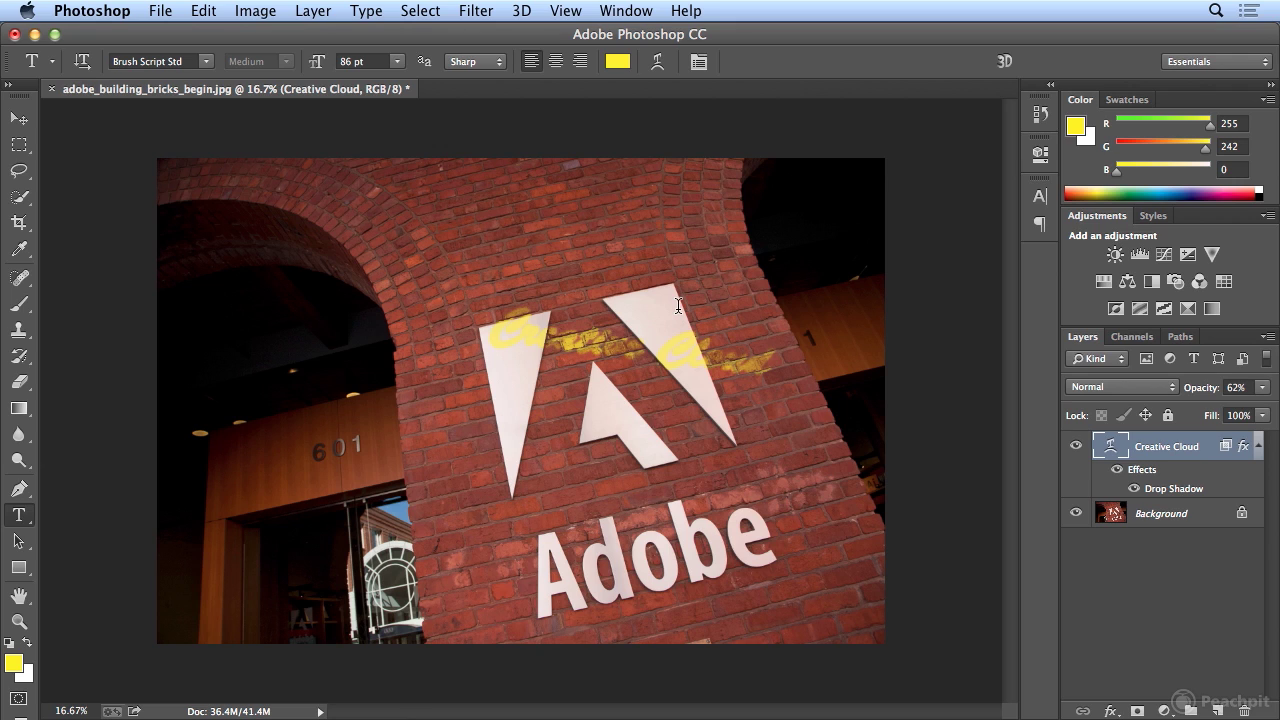